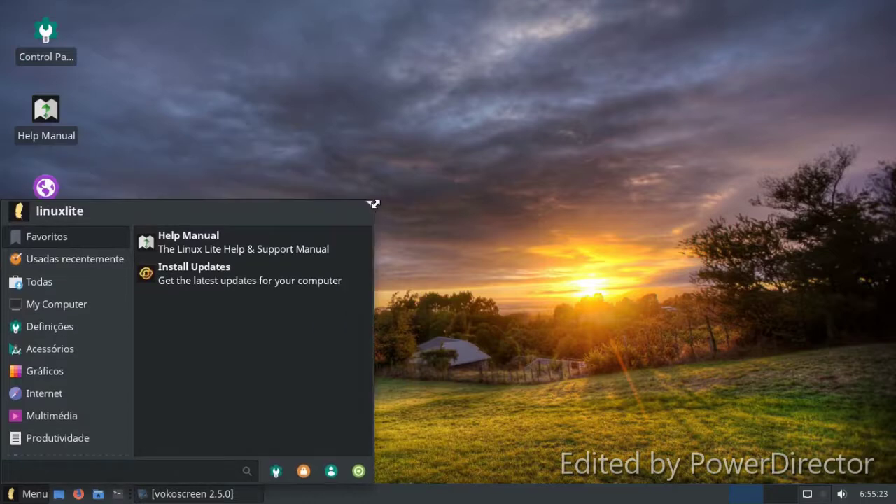
- Make the application launcher taller while viewing the My Computer category, and open the Home folder from it
click(70, 316)
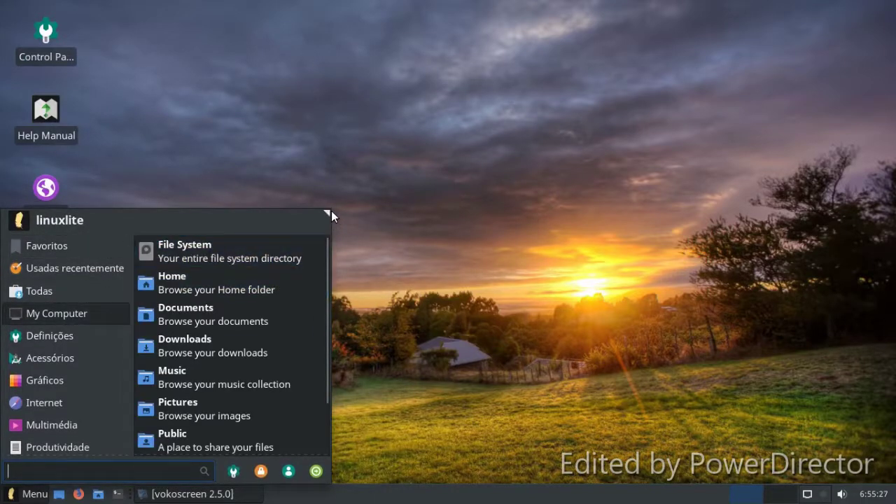
drag(329, 208, 332, 119)
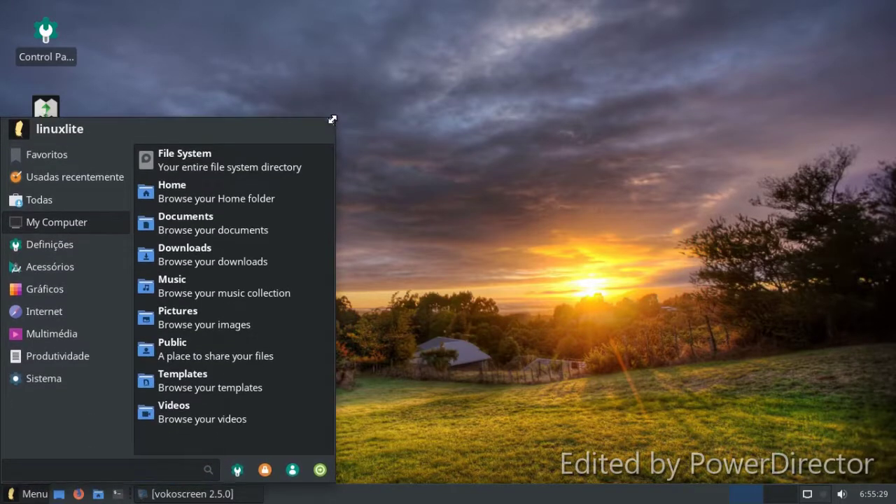
click(195, 193)
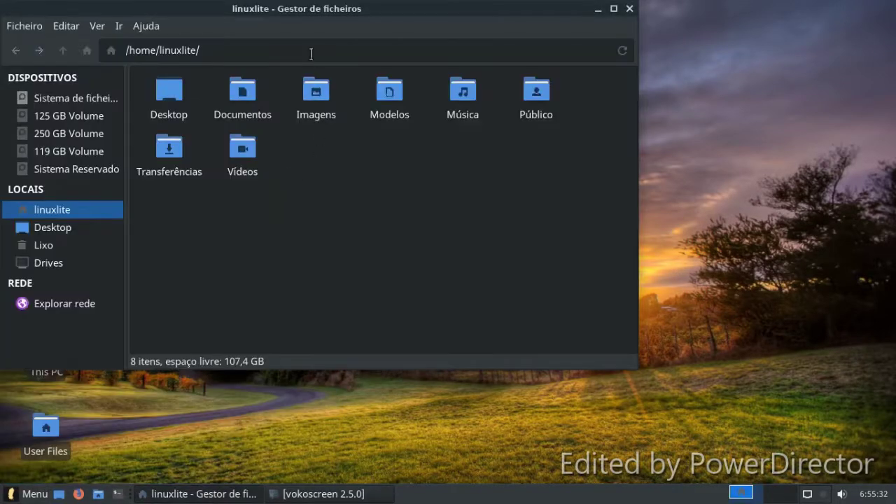
- Move the Home folder window towards the middle of the desktop, make it slightly smaller and close it
drag(306, 7, 374, 48)
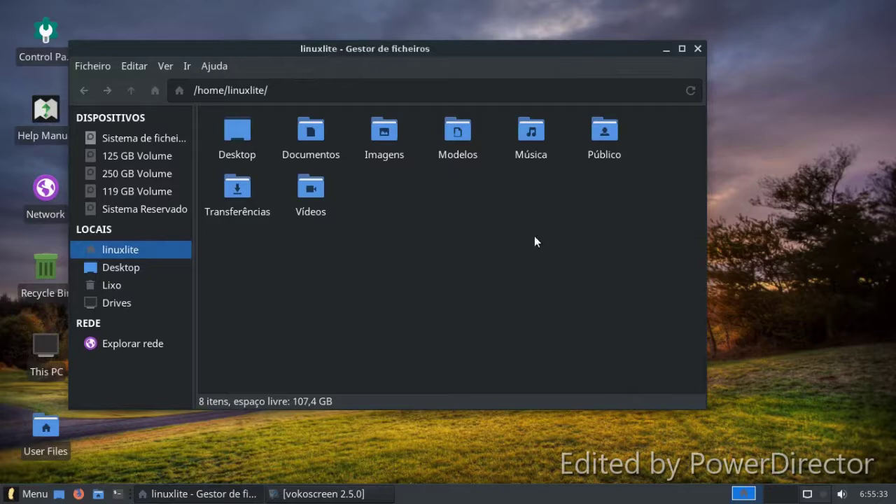
drag(700, 404, 654, 393)
click(649, 49)
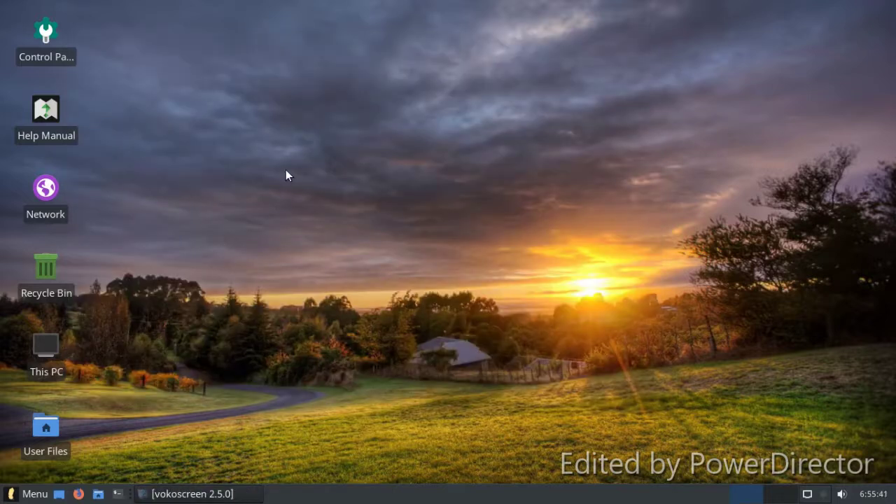
- View the general properties of the Desktop folder and close them
right_click(332, 145)
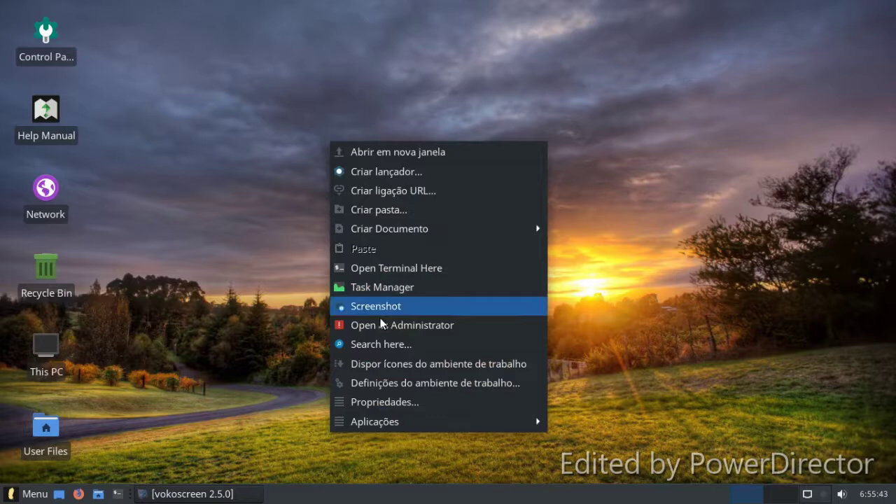
mouse_move(386, 422)
click(385, 404)
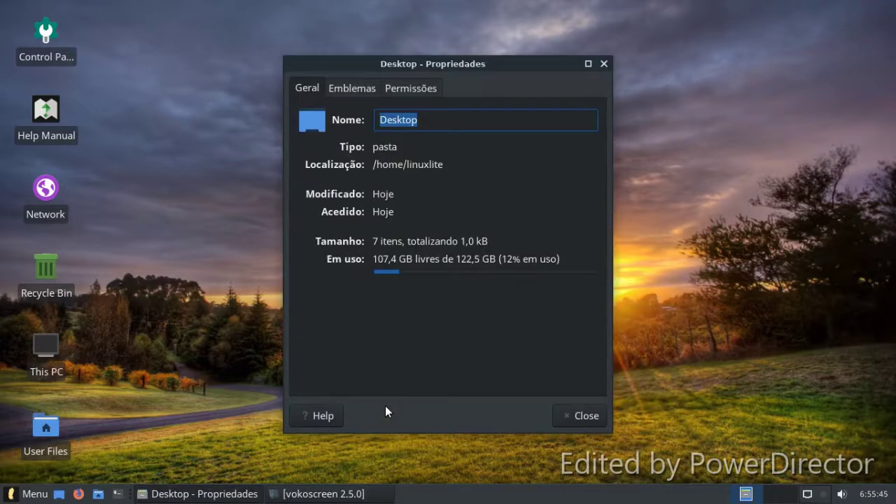
click(587, 416)
- Open the desktop settings and try the grey feather, tropical beach and red sports car wallpapers
right_click(256, 143)
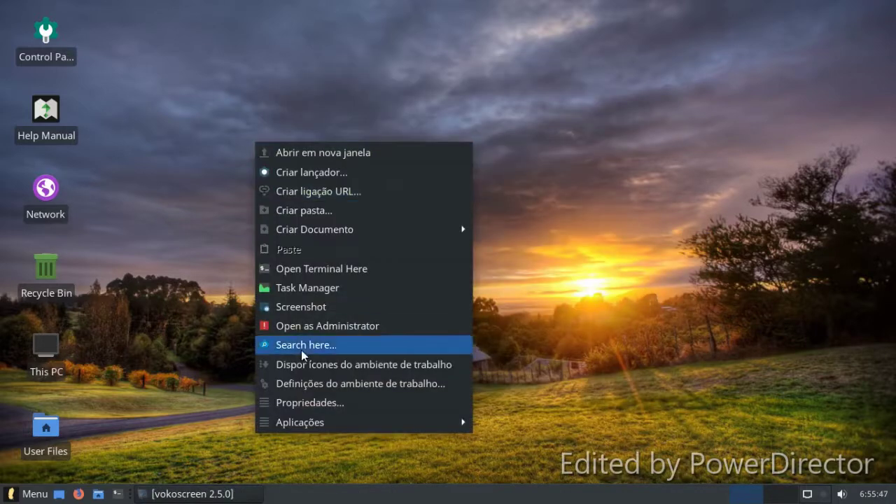
click(303, 376)
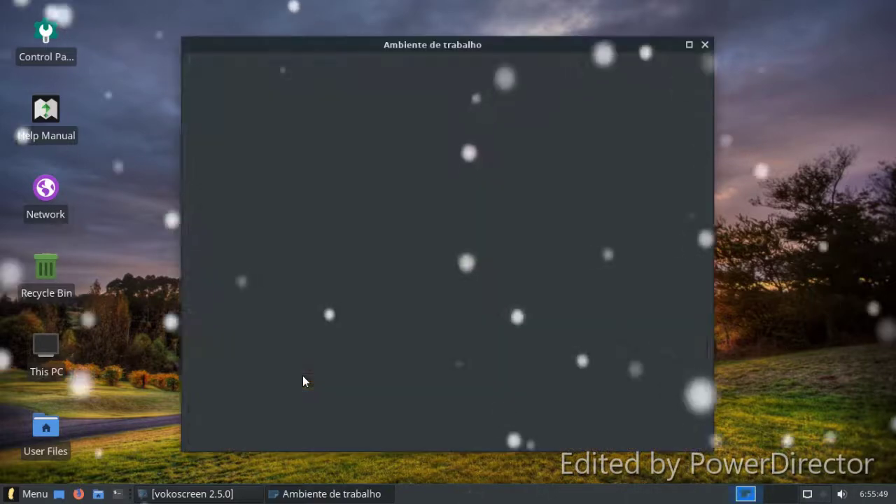
click(571, 214)
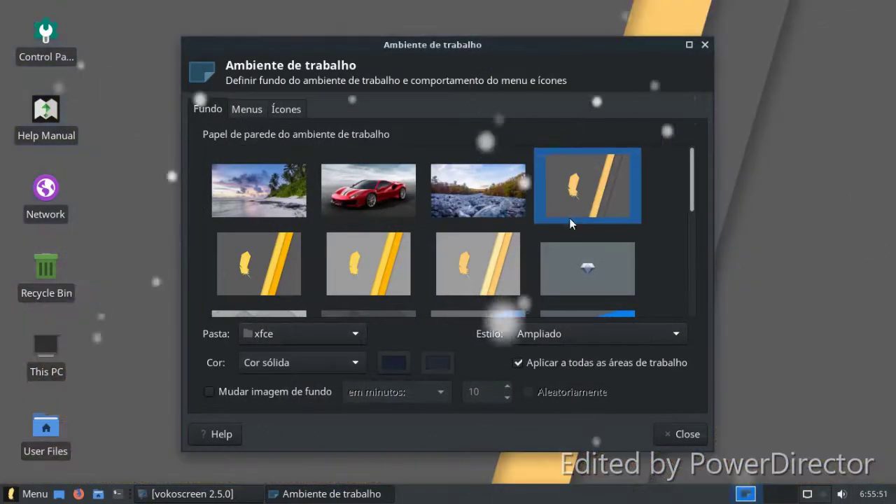
click(297, 211)
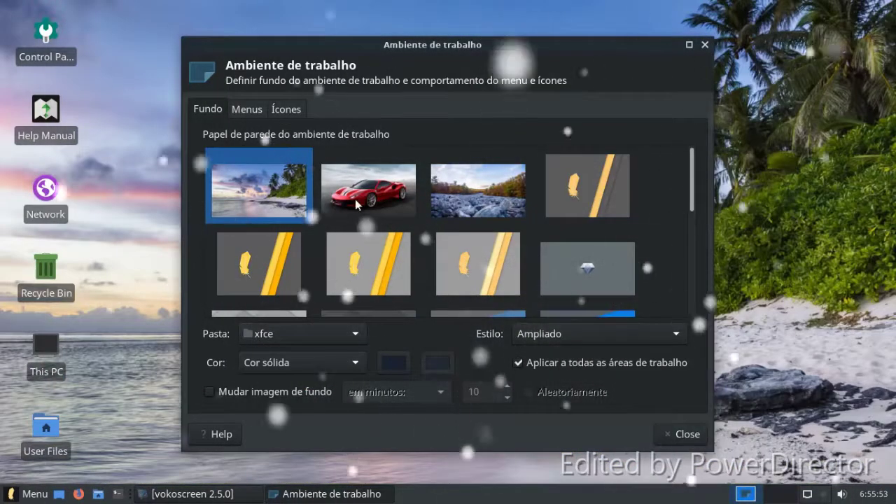
click(358, 202)
- Preview the night mountain wallpaper, set the green waterfall picture as the desktop background and close the desktop settings
scroll(389, 220, down, 3)
scroll(389, 221, down, 3)
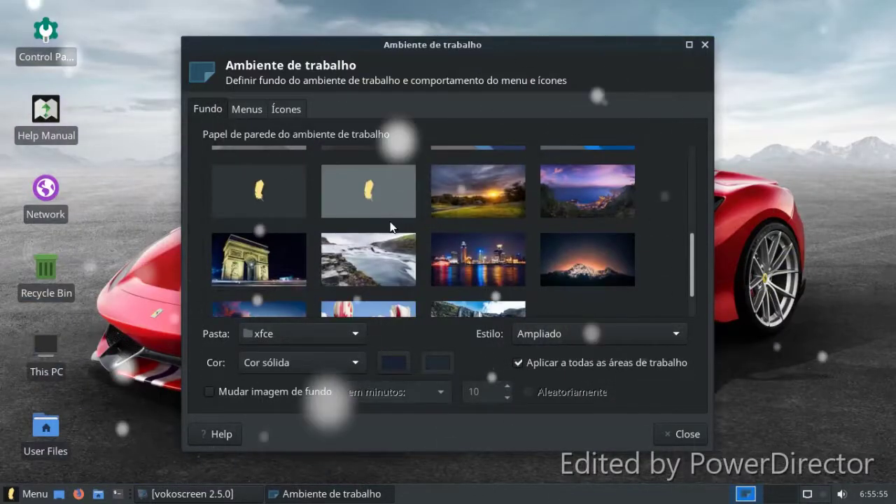
click(564, 255)
scroll(532, 251, down, 1)
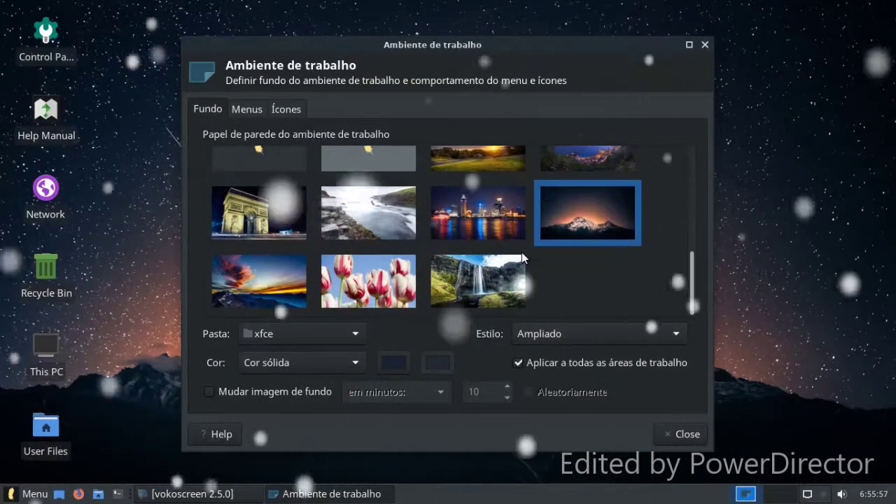
click(450, 291)
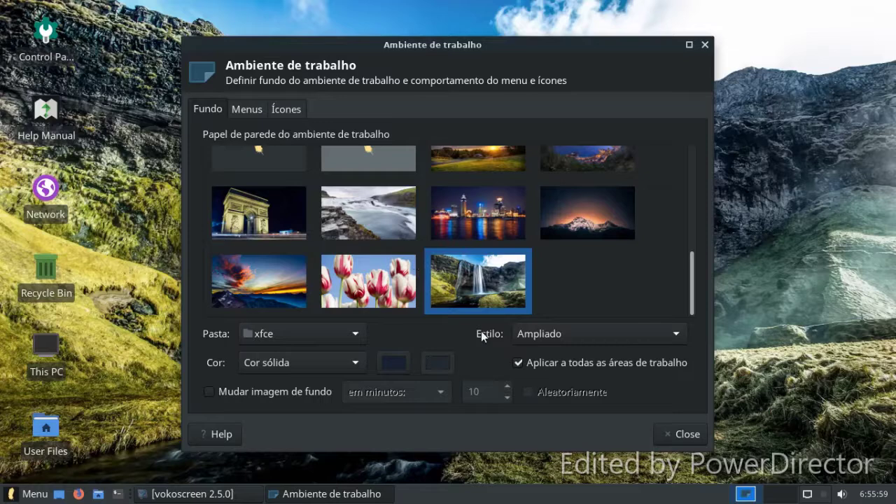
click(679, 434)
- Launch VLC media player from the multimedia applications and accept its privacy policy with network metadata access allowed
click(8, 493)
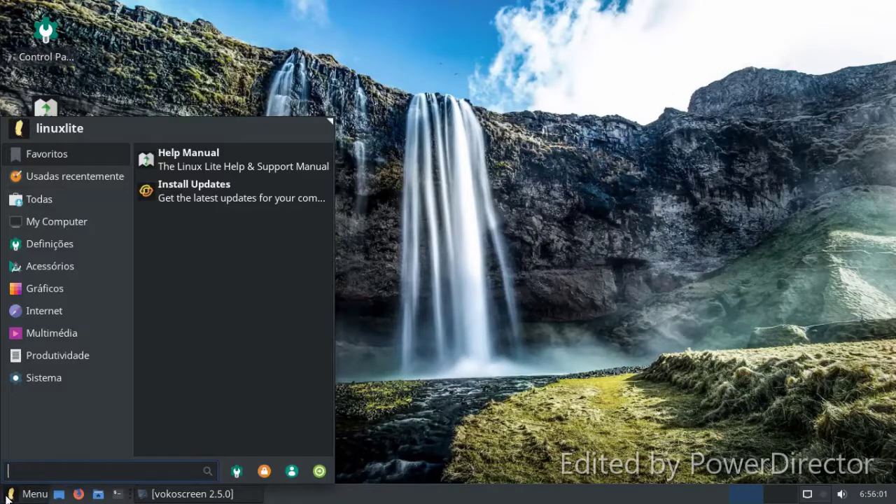
click(330, 442)
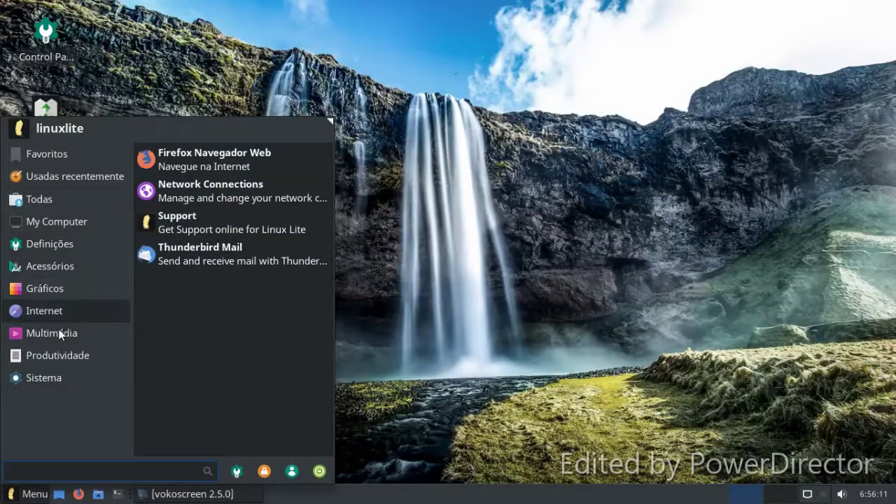
mouse_move(60, 347)
mouse_move(65, 287)
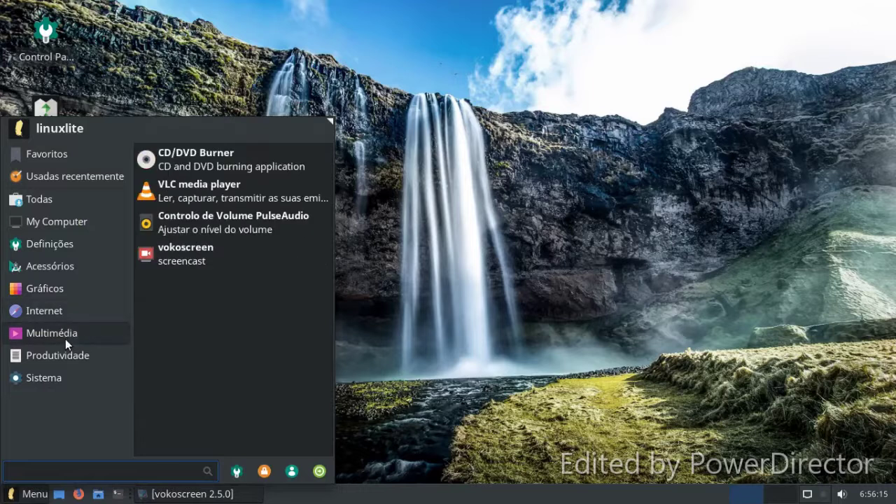
click(176, 195)
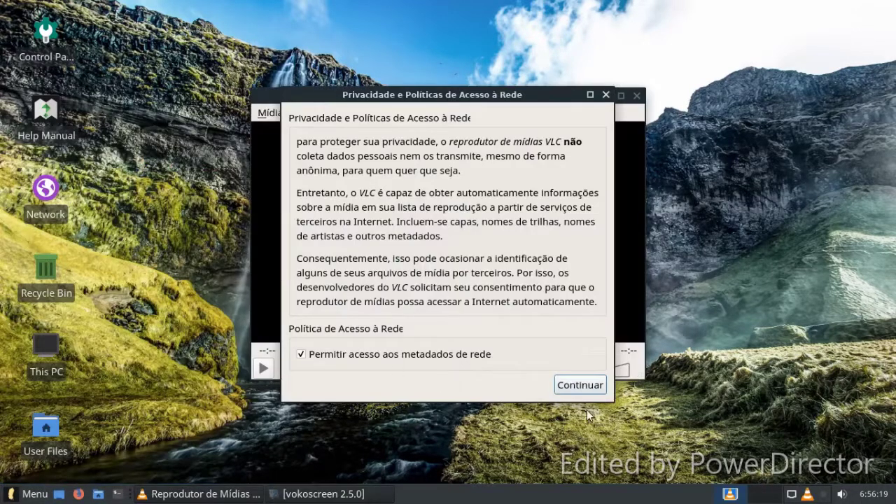
click(561, 384)
click(5, 493)
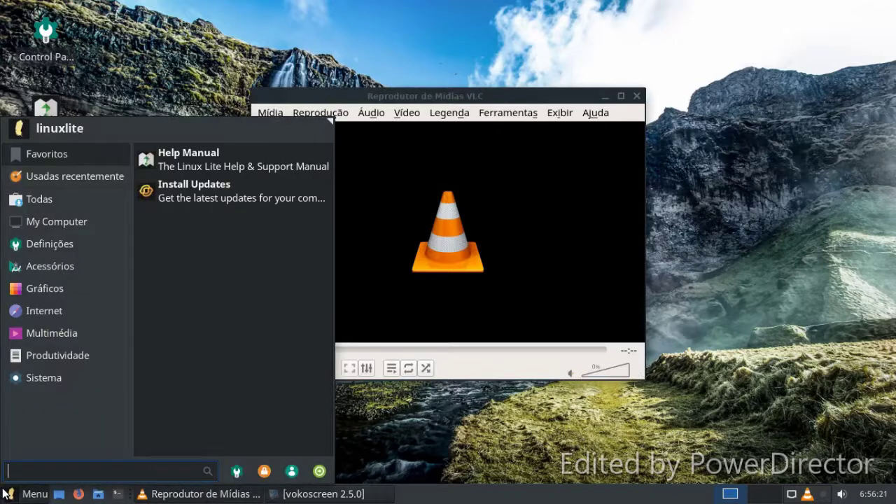
click(196, 495)
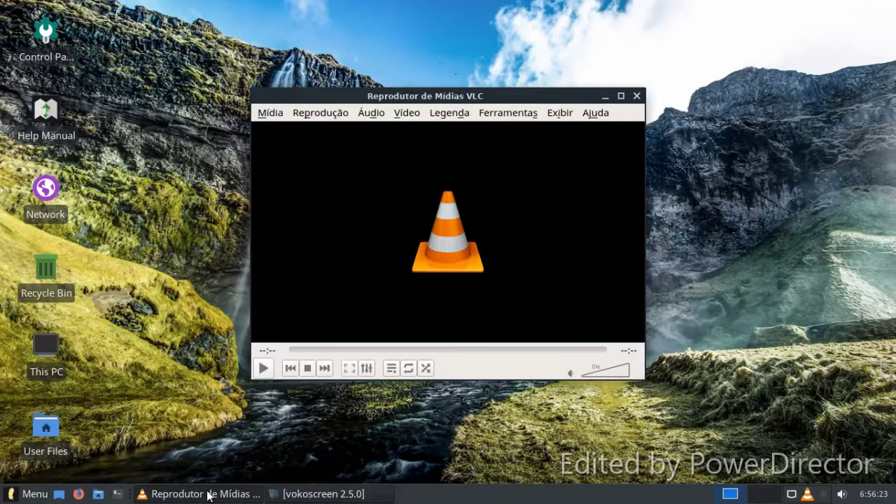
click(291, 492)
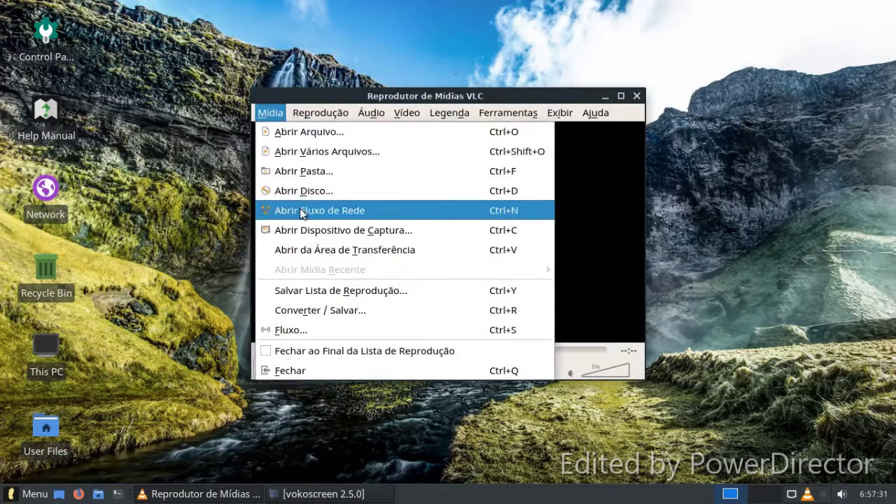
click(301, 209)
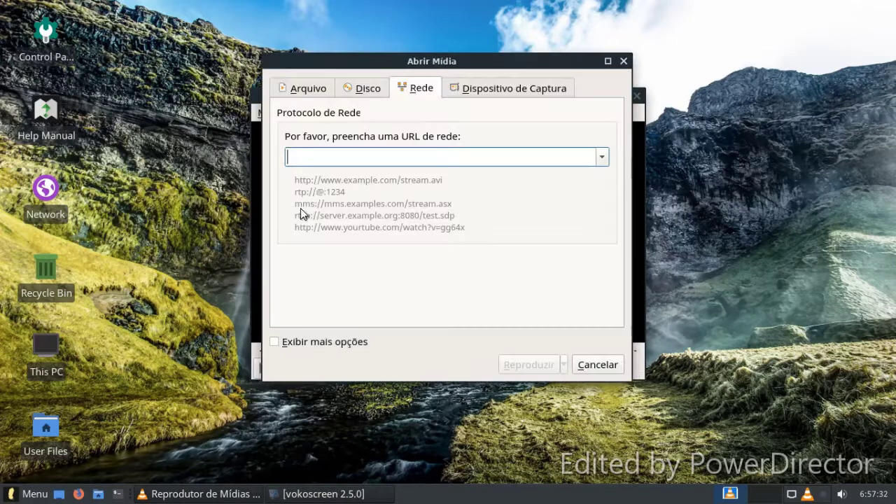
right_click(316, 158)
click(346, 250)
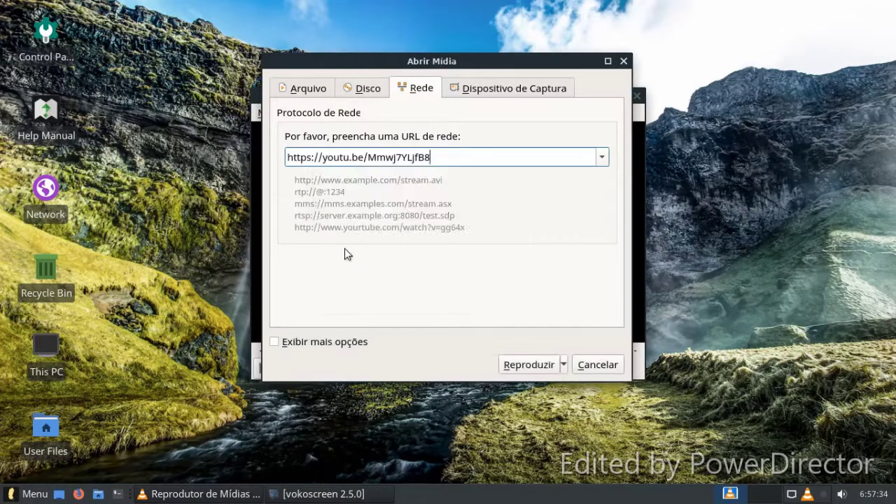
click(532, 365)
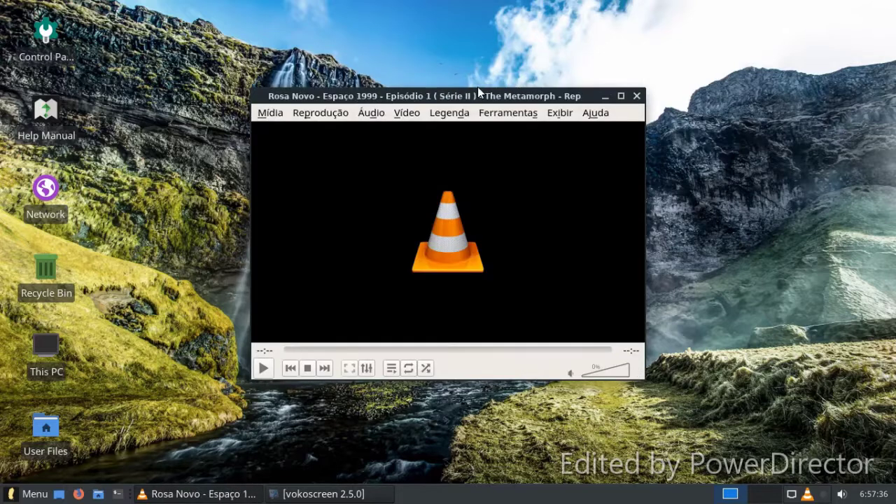
- Move the VLC window up and left, resume playback and enlarge the window
drag(473, 94, 372, 72)
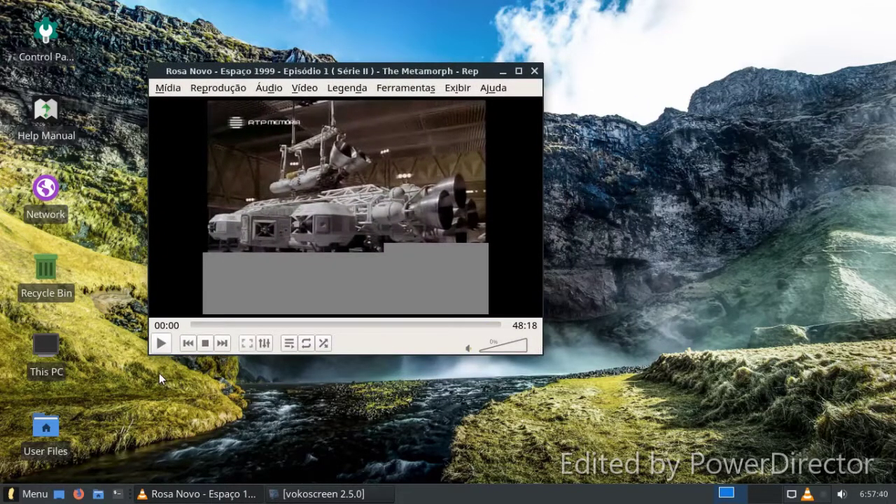
click(160, 344)
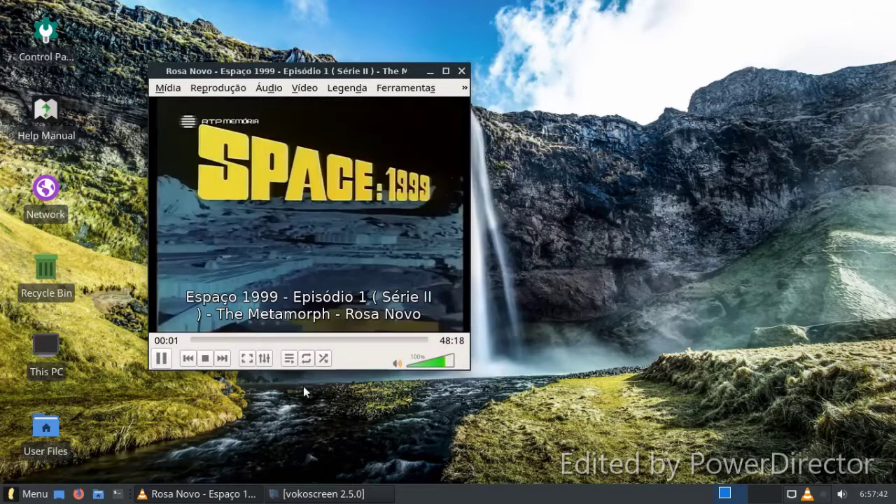
drag(469, 366, 656, 406)
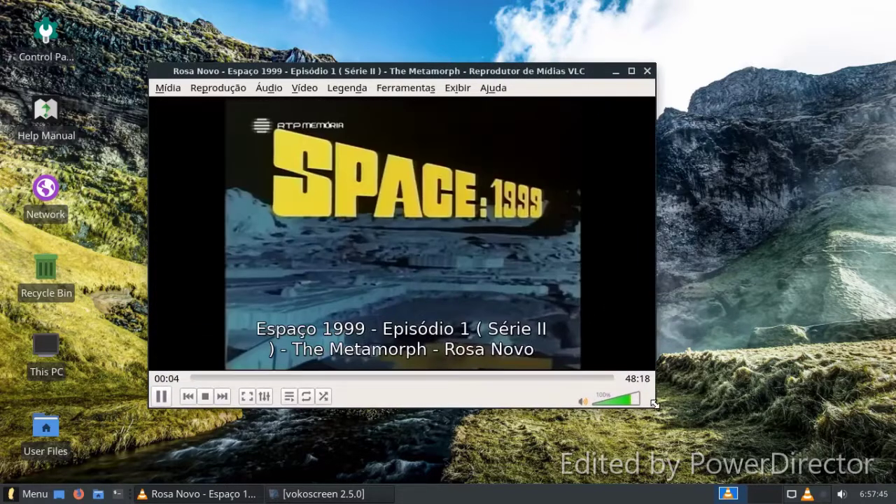
- Set the video's aspect ratio to 16:9 and narrow the VLC window to reduce the black side bars
click(306, 89)
mouse_move(273, 90)
mouse_move(304, 88)
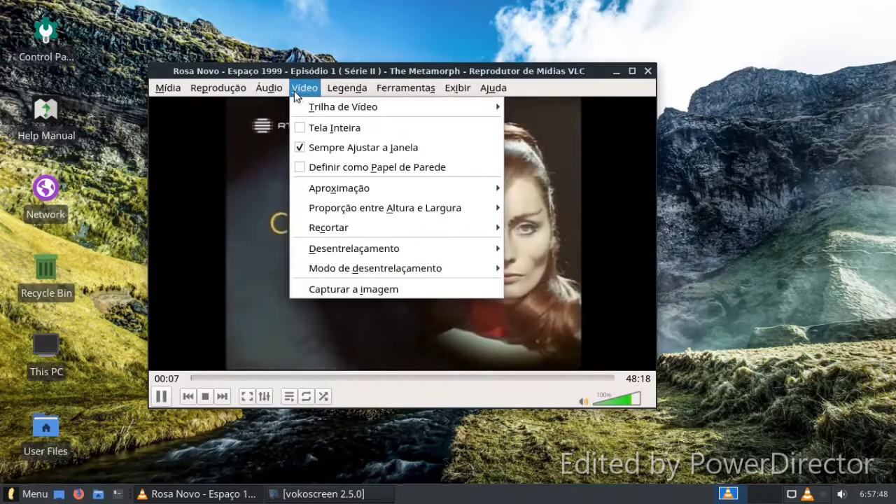
mouse_move(411, 208)
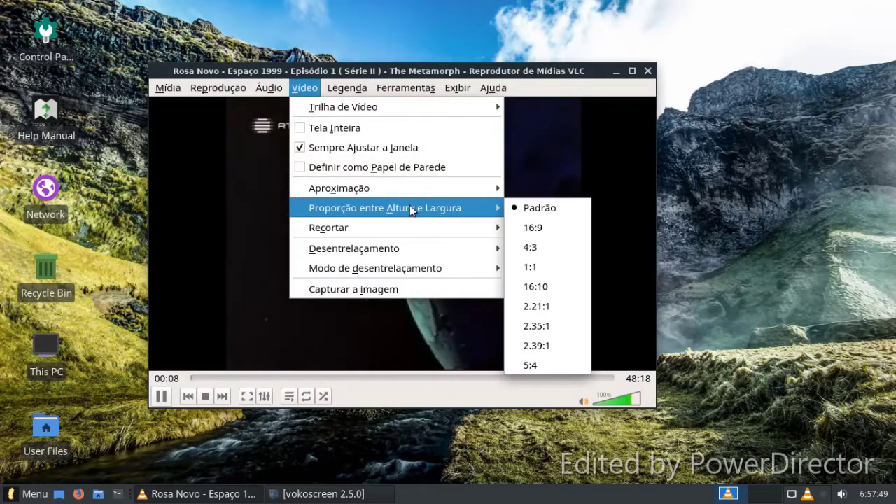
click(568, 228)
drag(636, 406, 565, 413)
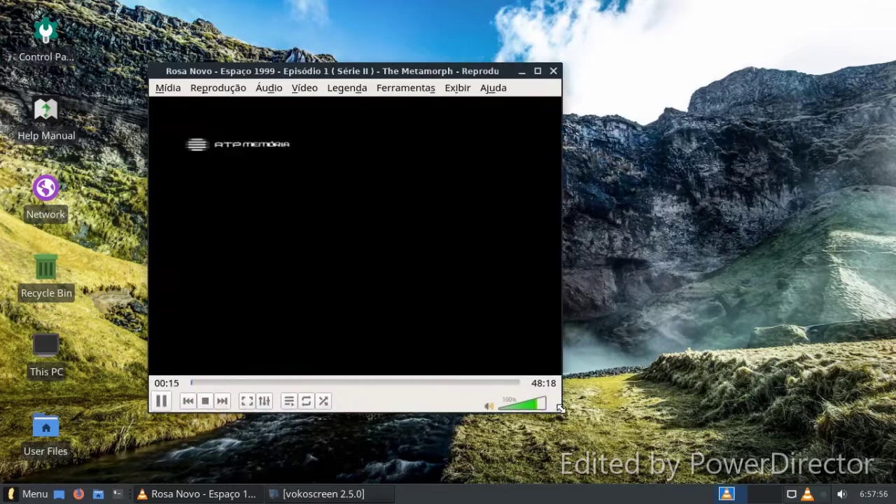
- Switch the video to full screen and back, and close VLC
double_click(377, 307)
double_click(376, 307)
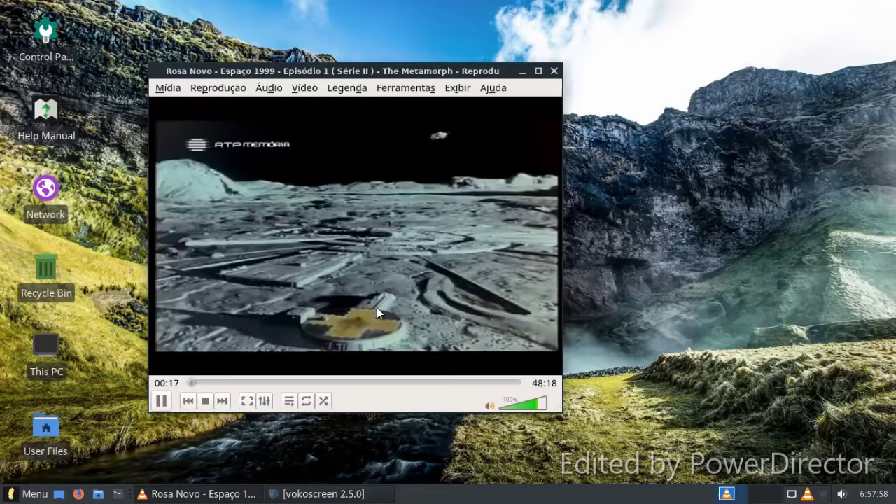
click(553, 72)
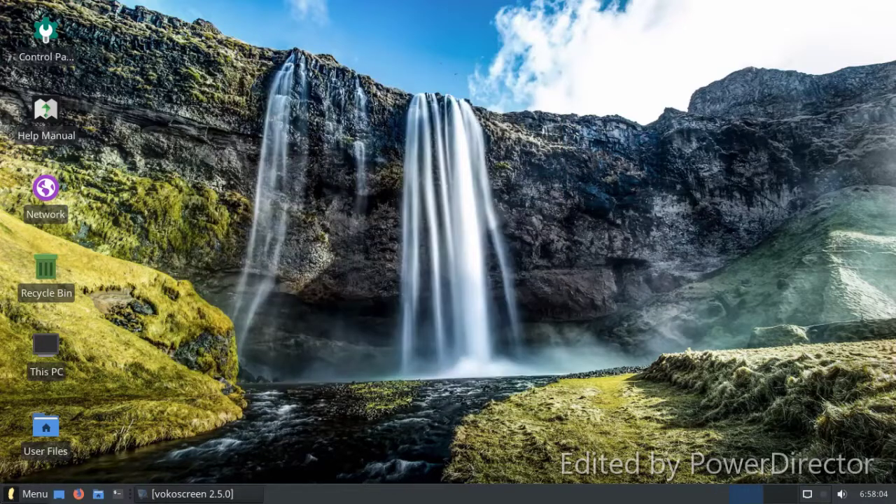
- Launch htop from the system applications to view the running processes and memory use, and close its terminal
click(4, 499)
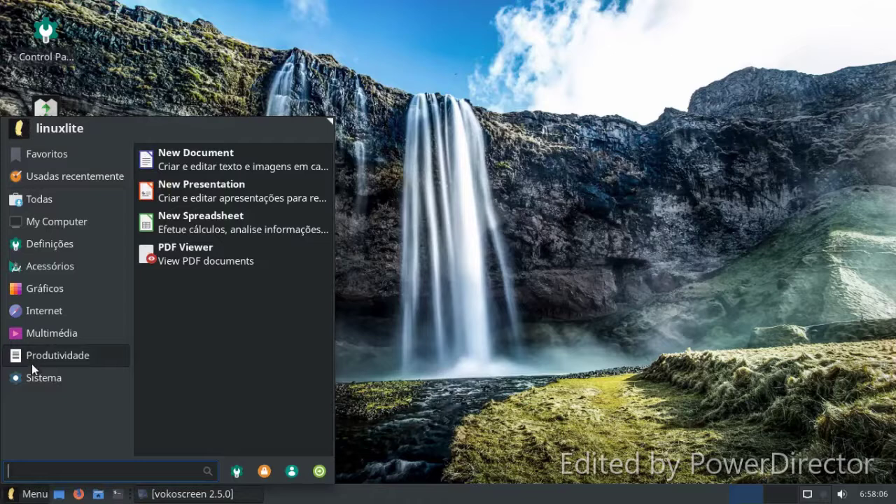
mouse_move(33, 369)
click(200, 285)
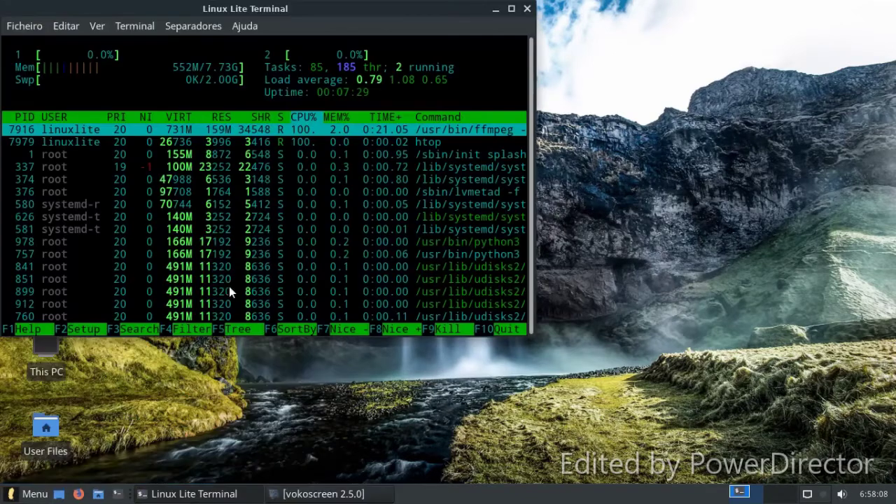
click(526, 9)
- Open the Linux Lite online support forums, skim the index page and close the browser
click(11, 493)
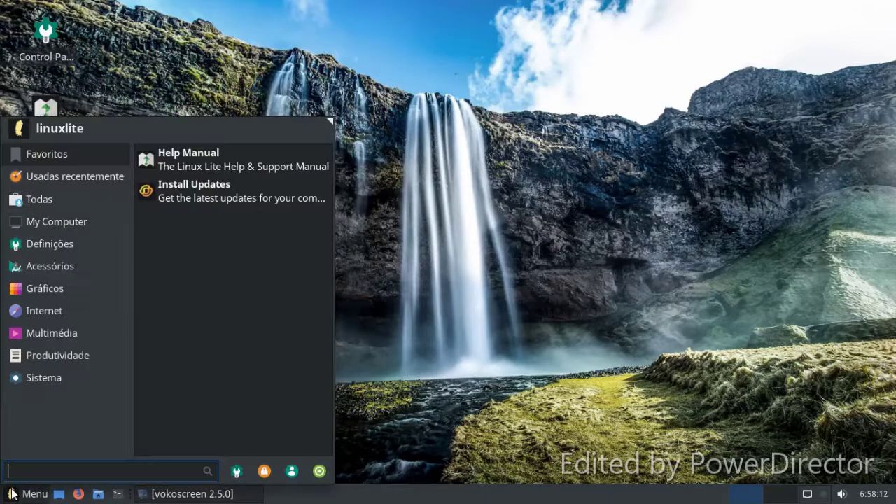
mouse_move(62, 311)
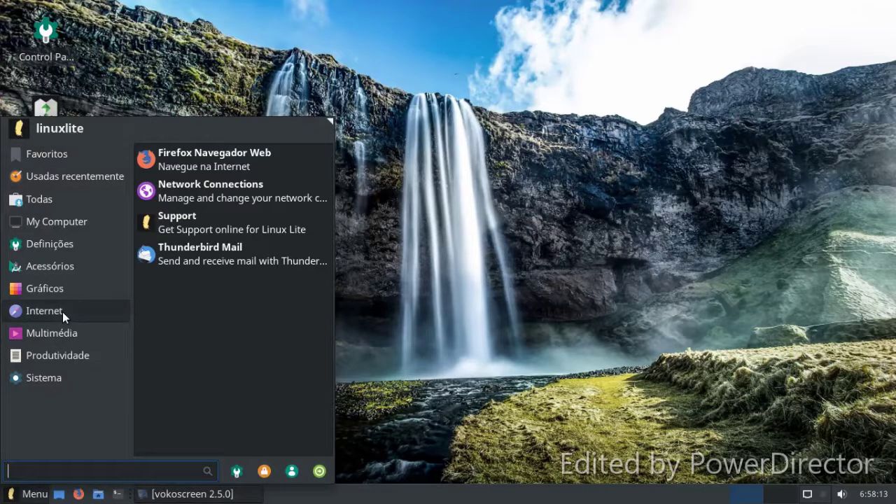
click(170, 228)
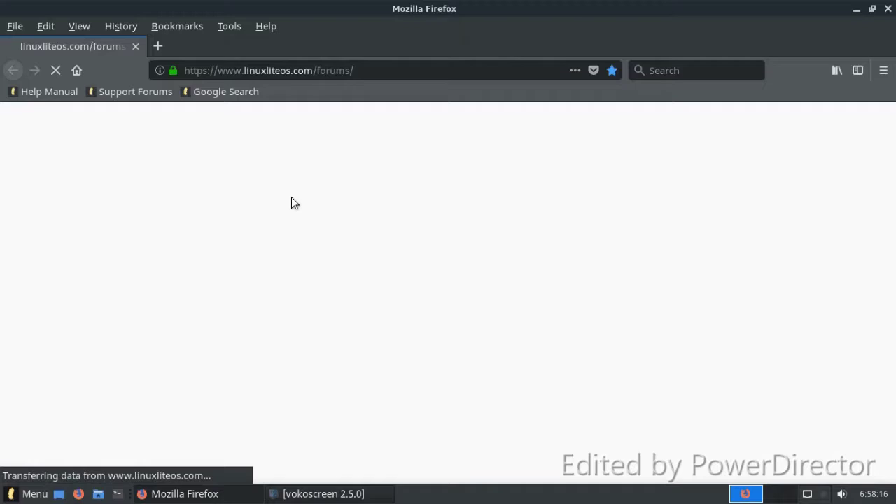
scroll(172, 294, down, 3)
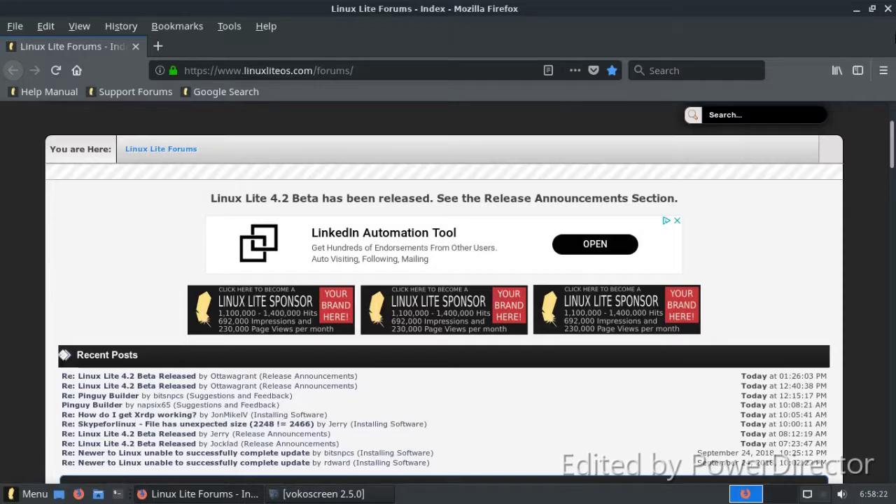
click(888, 8)
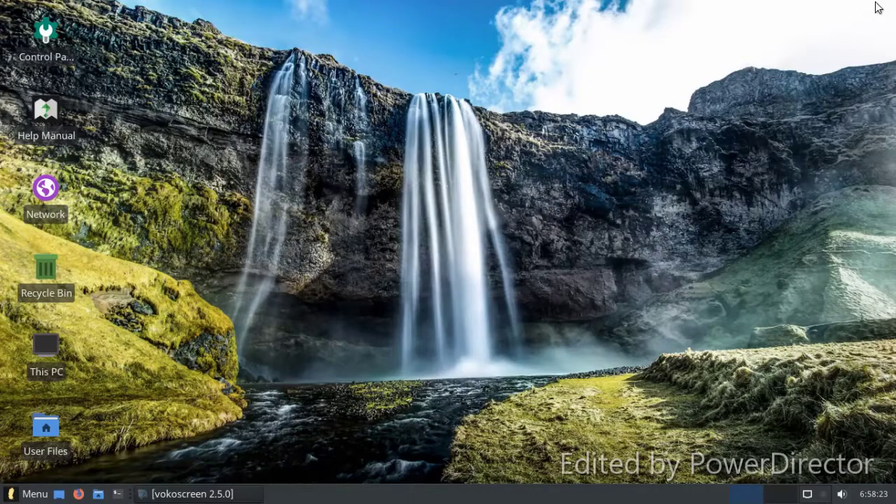
- Launch the application finder (Localizar aplicações) and list the applications in the Acessórios category
click(3, 496)
mouse_move(43, 332)
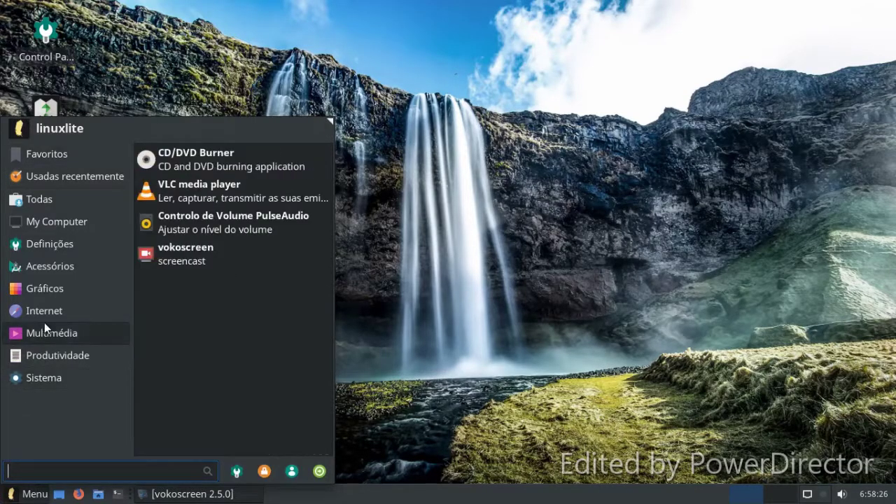
mouse_move(44, 272)
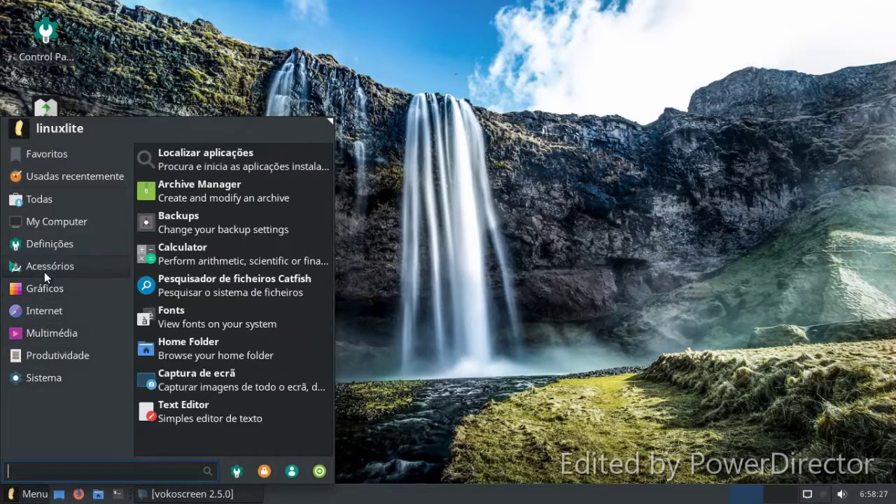
click(241, 172)
click(367, 238)
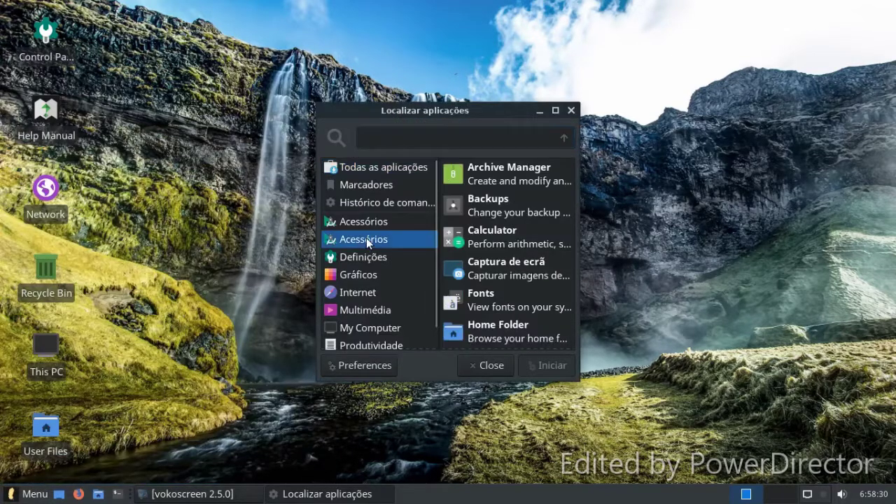
- Launch Image Viewer from the finder's Gráficos category, dismiss its welcome message and close it
click(385, 273)
click(507, 184)
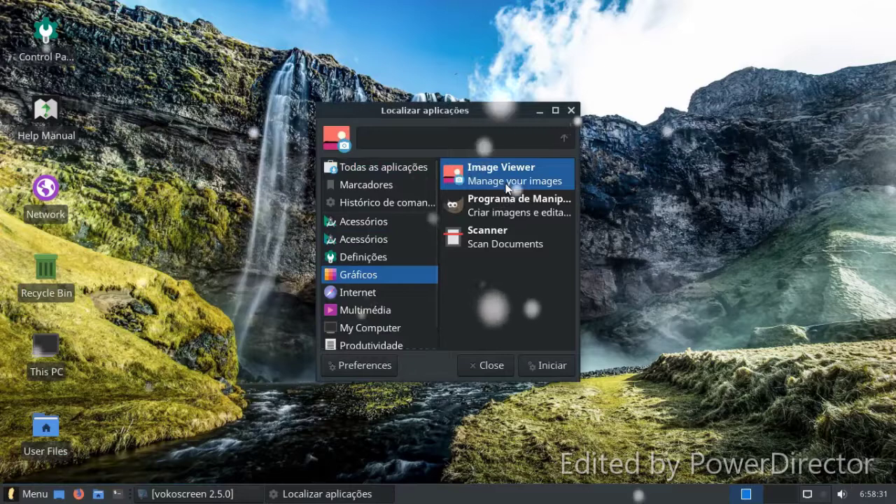
click(536, 366)
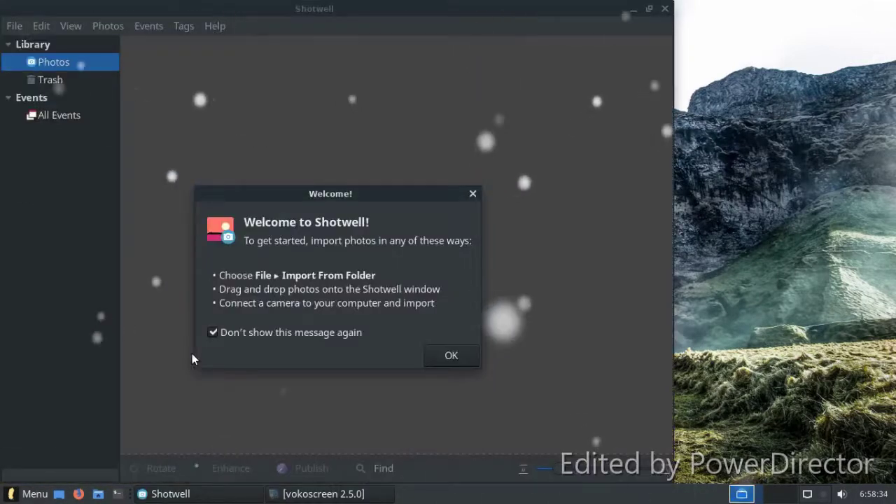
click(471, 360)
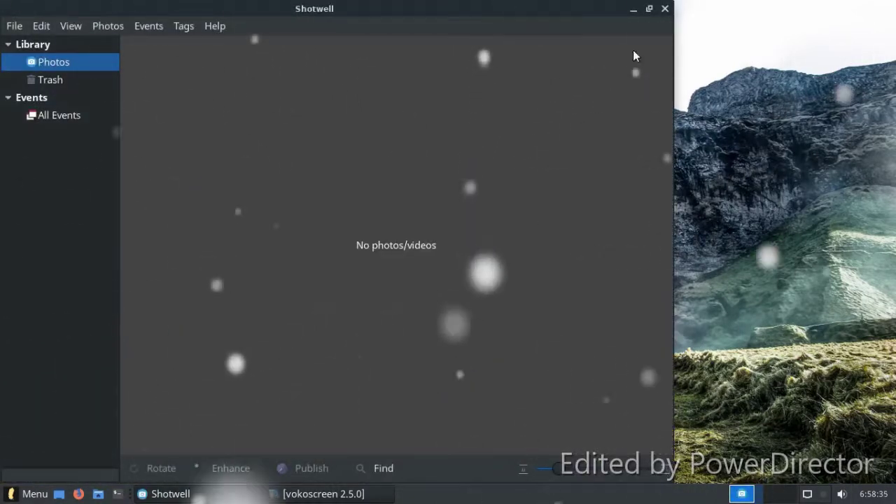
click(665, 9)
- Launch the GNU image manipulation program and create a new blank 1920 x 1080 px image
click(30, 496)
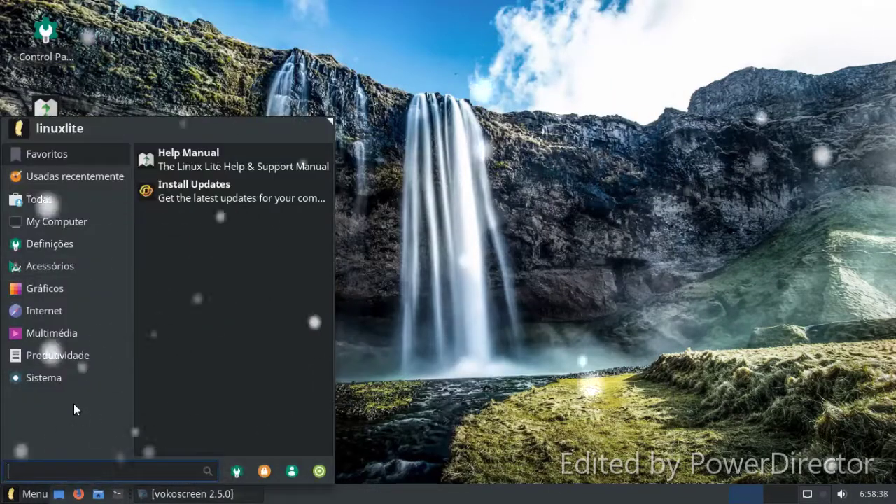
mouse_move(33, 288)
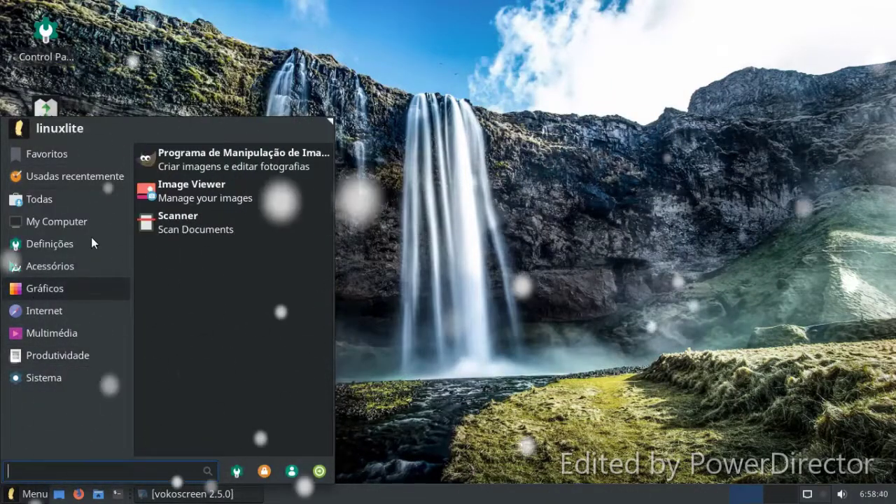
click(225, 167)
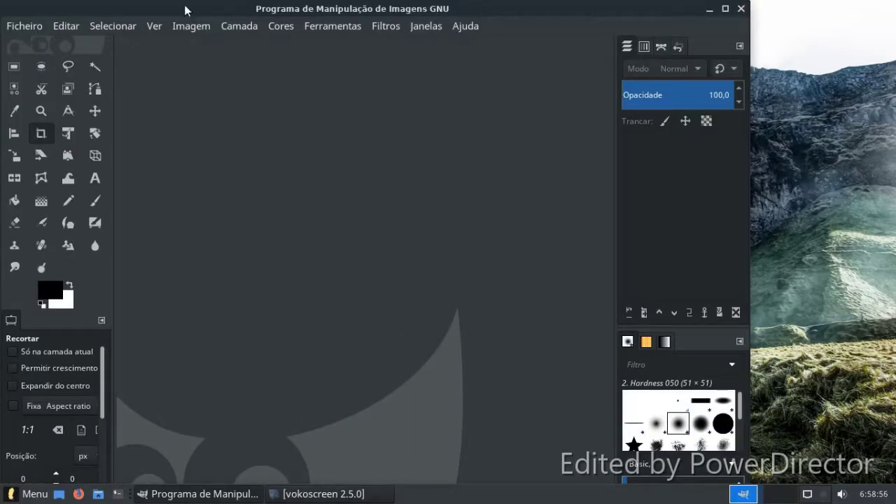
click(31, 28)
click(34, 44)
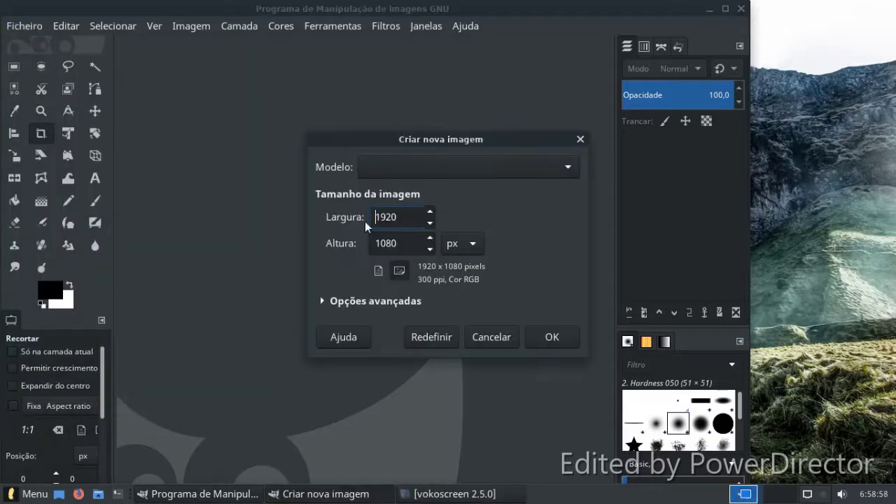
click(545, 338)
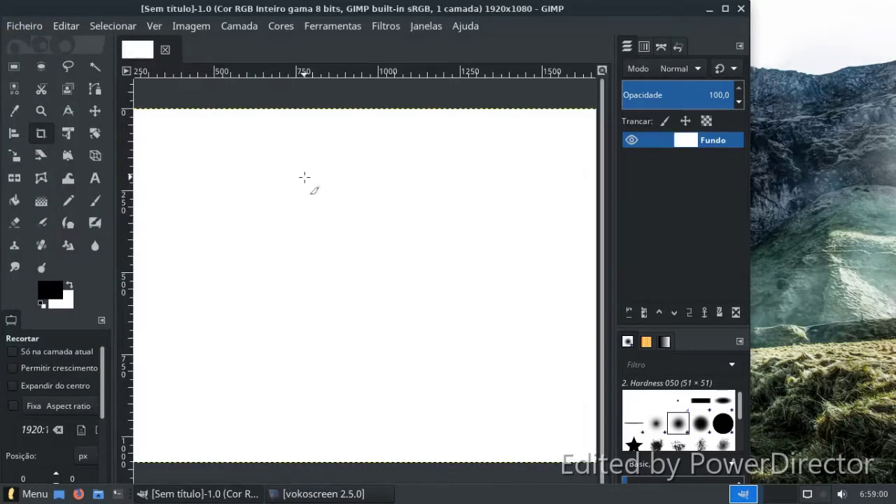
- Paint a freeform black outline on the white canvas with the Paintbrush at size 51
drag(268, 273, 483, 280)
click(140, 343)
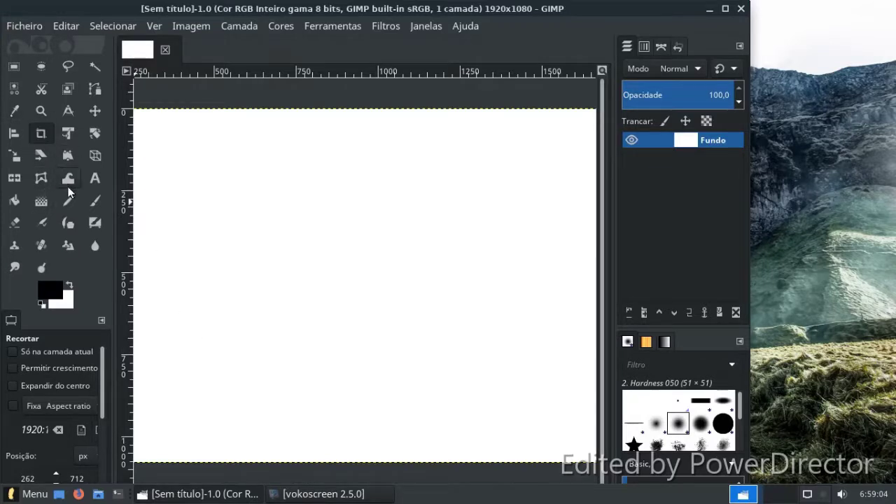
click(95, 202)
mouse_move(397, 180)
mouse_down()
mouse_move(336, 212)
mouse_move(326, 285)
mouse_up()
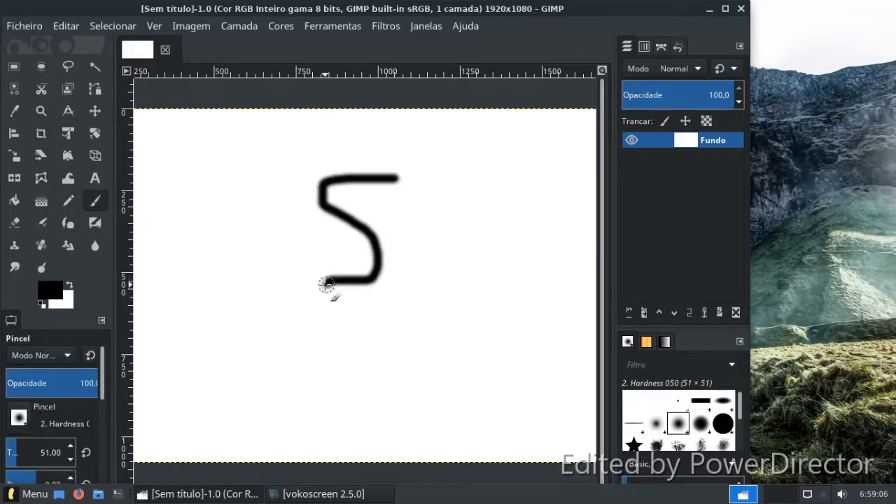
drag(317, 369, 231, 360)
mouse_move(203, 298)
mouse_down()
mouse_move(210, 119)
mouse_move(384, 158)
mouse_move(421, 177)
mouse_up()
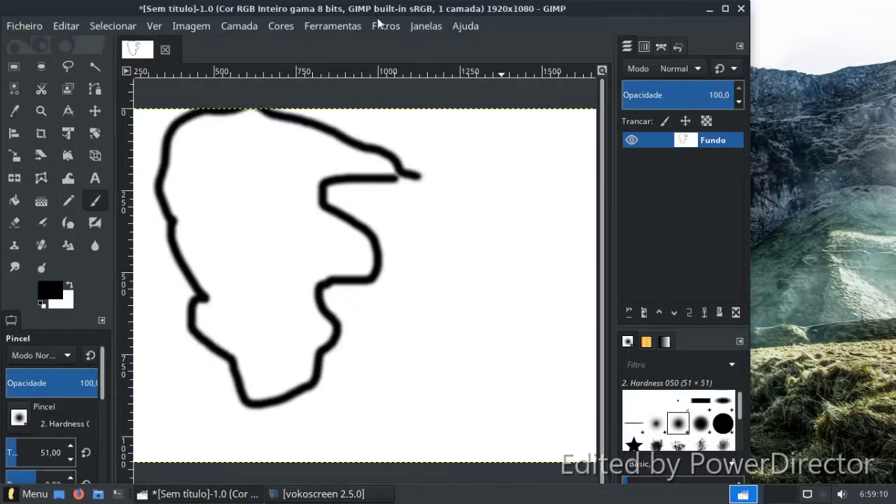
- Apply the Foto Antiga decor filter to the drawing and close the image editor without saving
click(381, 27)
mouse_move(402, 167)
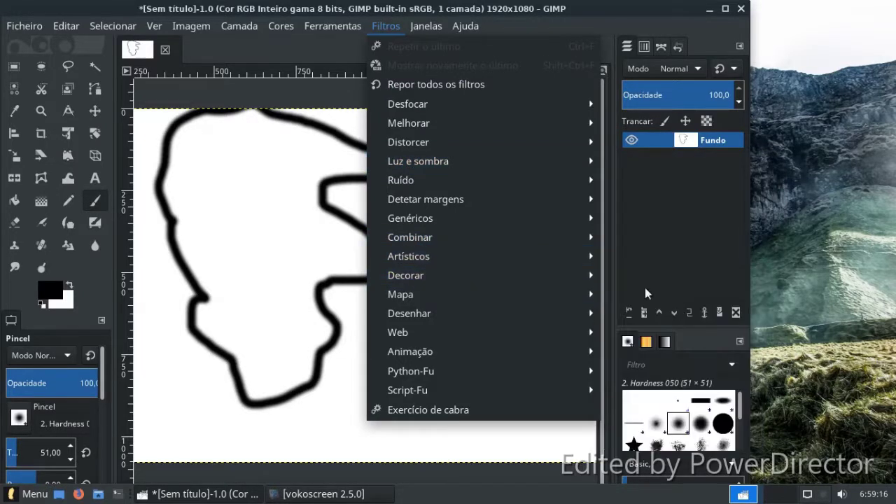
mouse_move(558, 265)
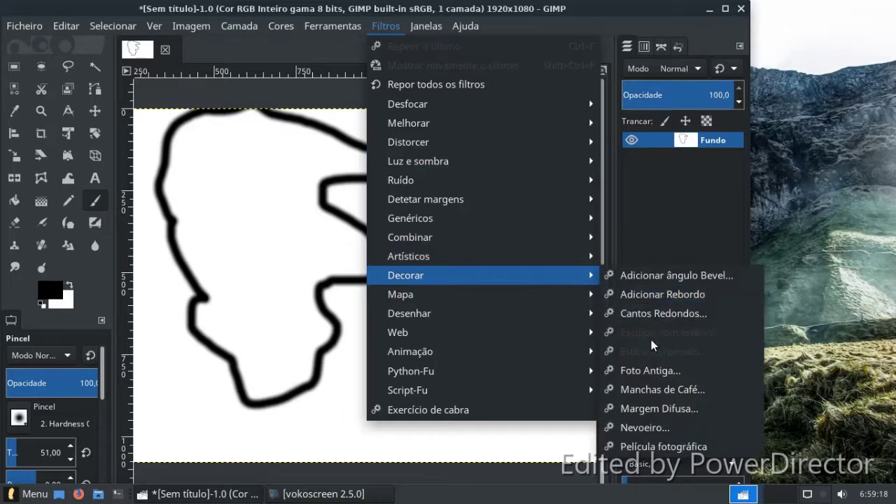
click(642, 371)
click(516, 341)
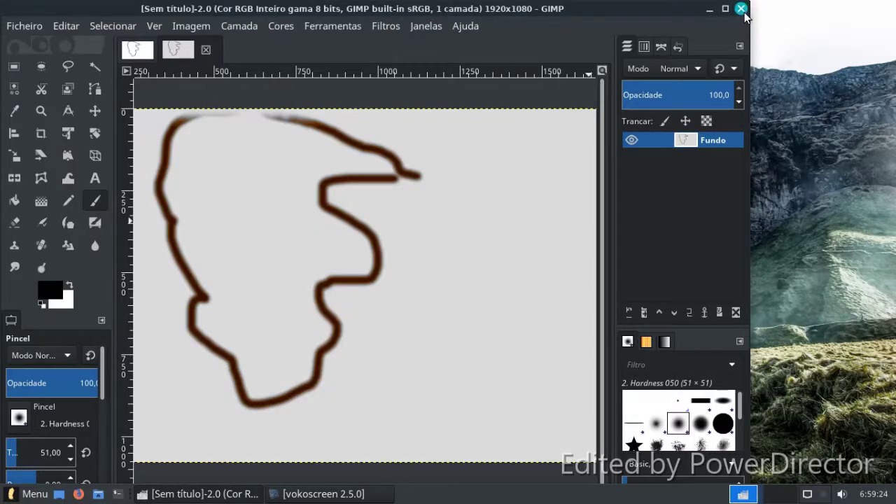
click(741, 9)
click(526, 330)
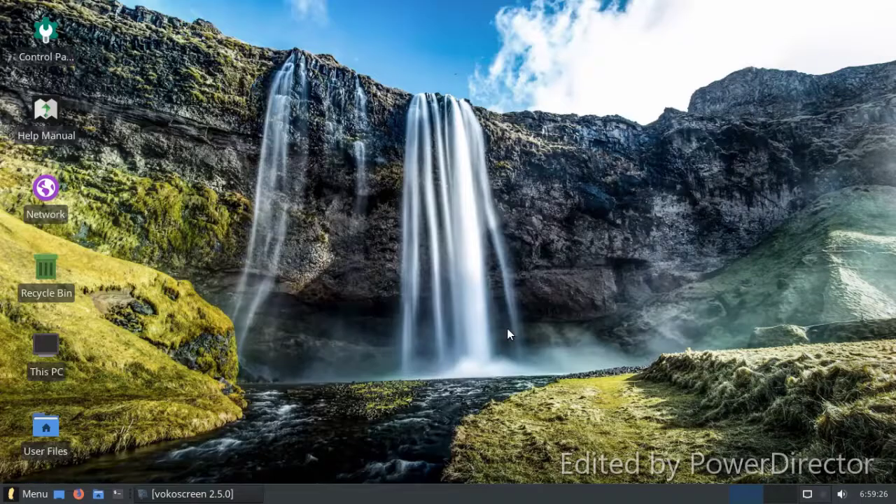
- Open the Aparência settings, look through the font and general settings pages, and close them
click(14, 499)
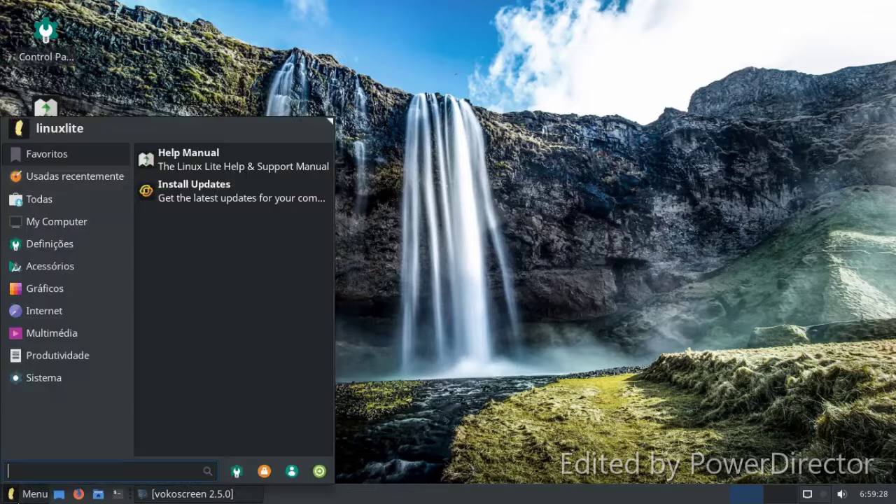
mouse_move(61, 251)
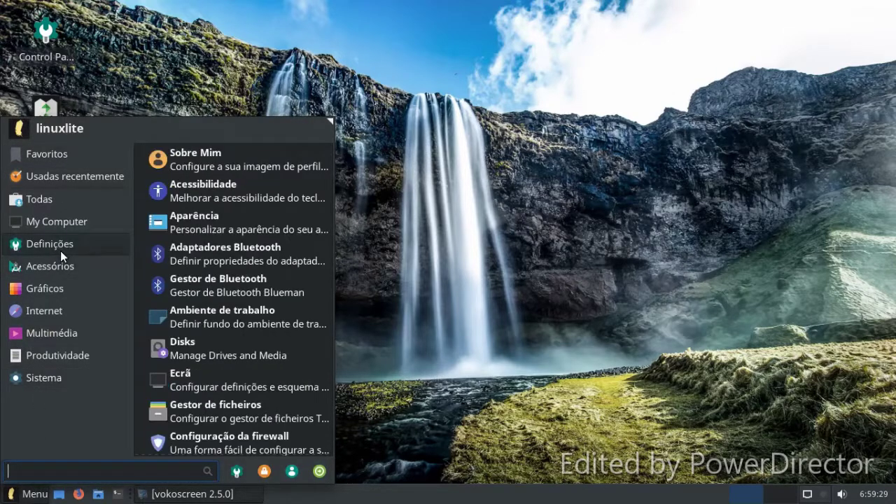
click(176, 236)
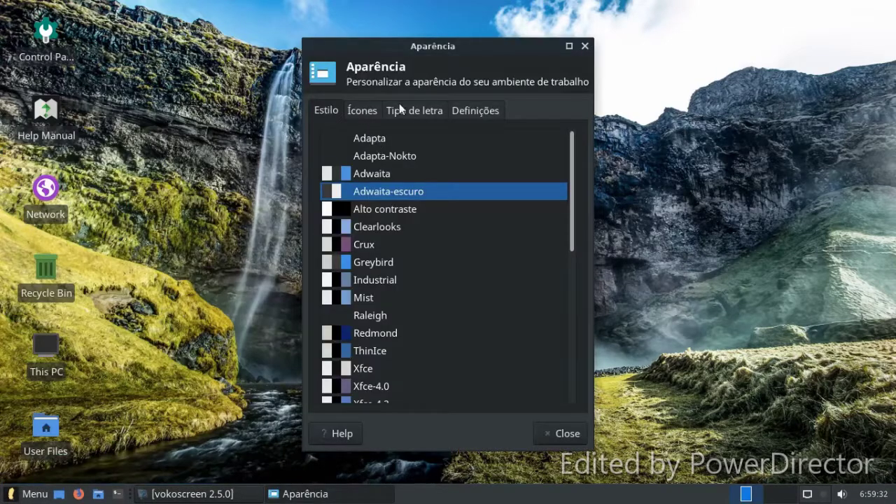
click(405, 110)
click(476, 110)
click(584, 47)
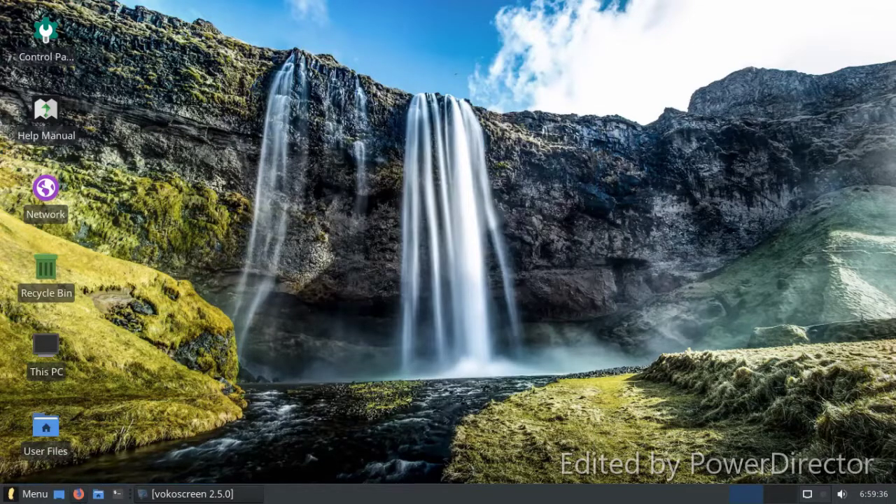
- Open Firefox, search the web for "gnome tools" and skim the results
click(79, 494)
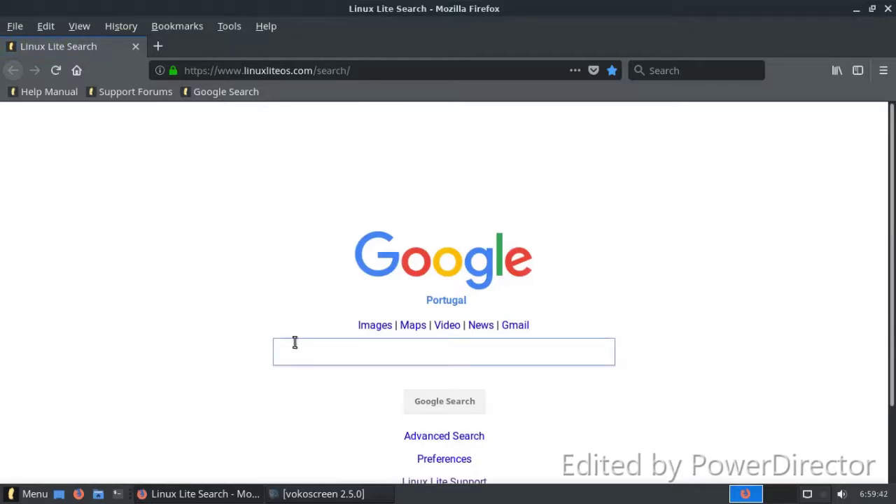
text(gnome tools)
key(Return)
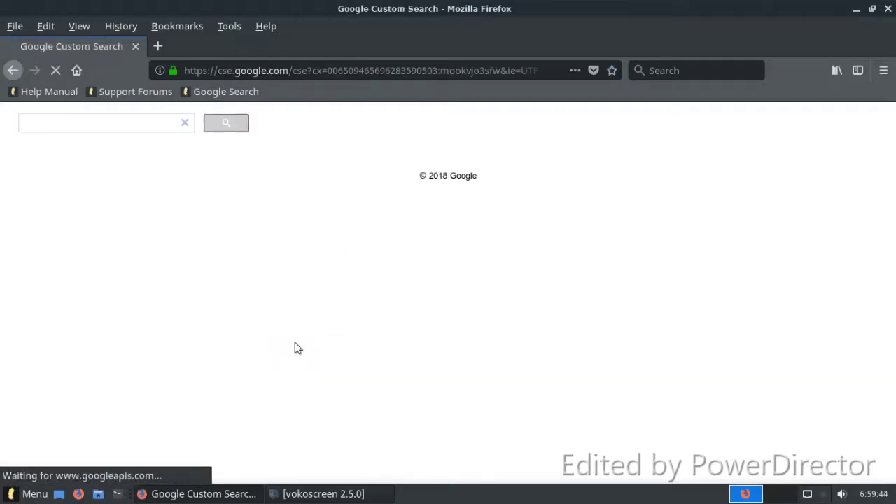
scroll(270, 322, down, 3)
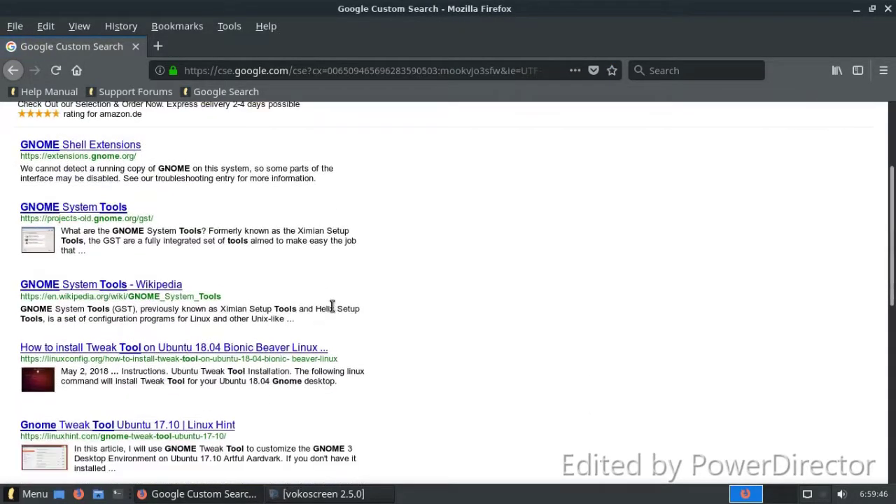
- Launch Terminal Xfce from the system applications and move its window towards the middle of the desktop
scroll(347, 305, down, 2)
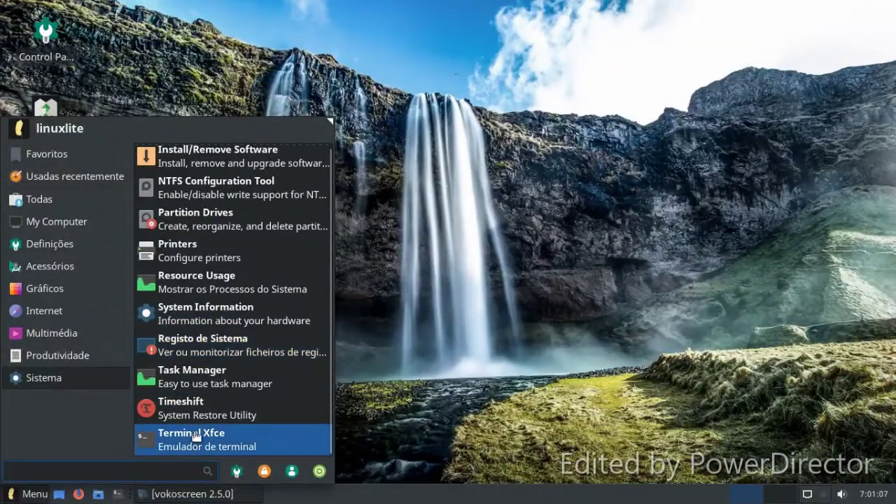
click(193, 434)
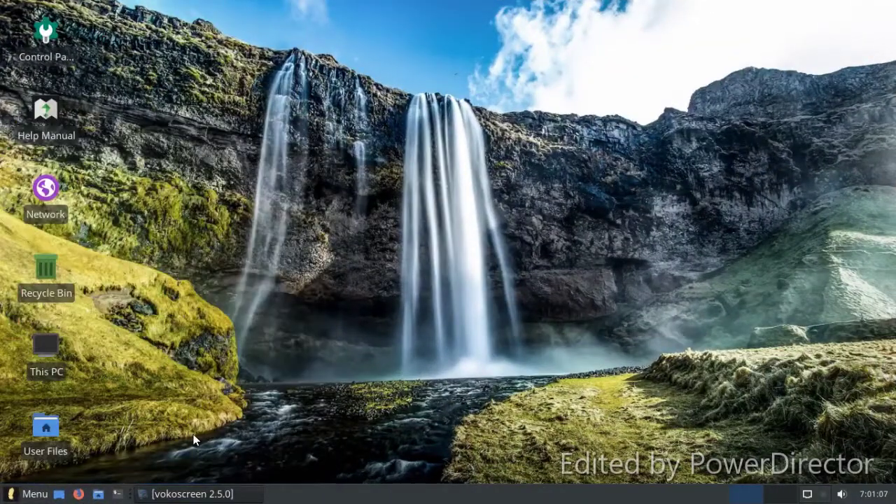
drag(351, 9, 467, 106)
click(294, 115)
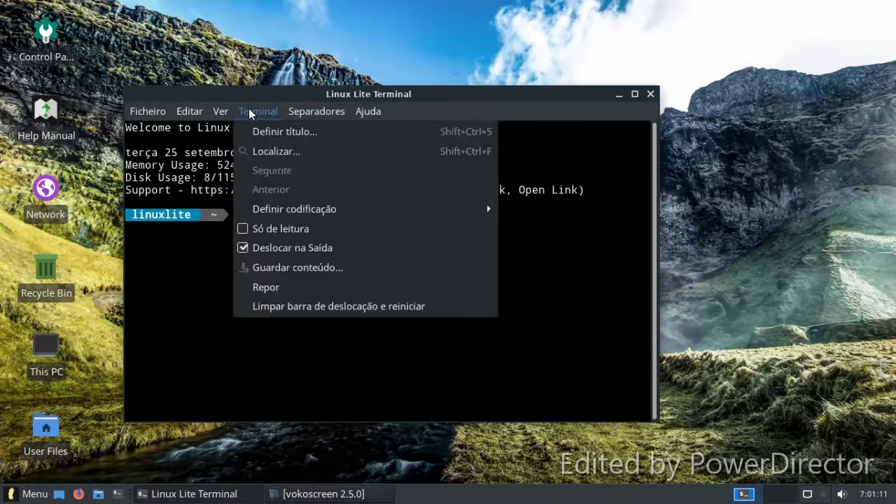
click(160, 112)
click(367, 112)
- Enter "Sporting" followed by a long row of hyphens at the terminal prompt
click(350, 260)
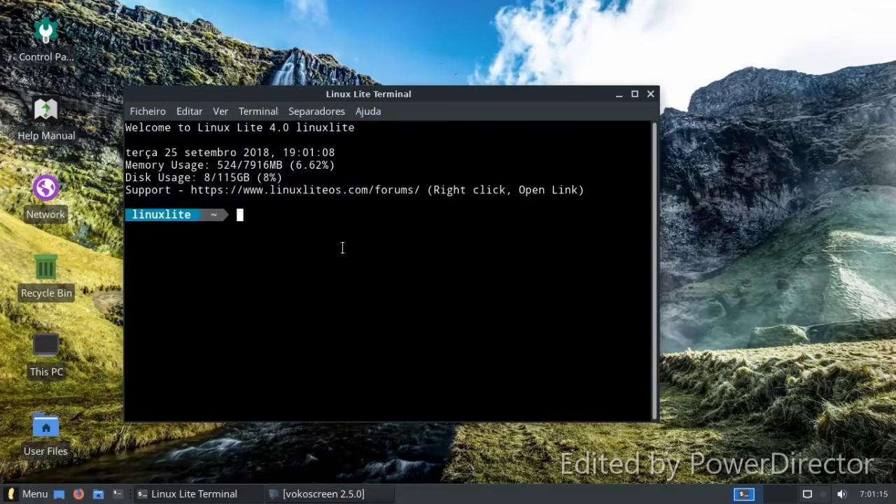
text(Sporting -----------------------------------------------------------------------------------------------------------------)
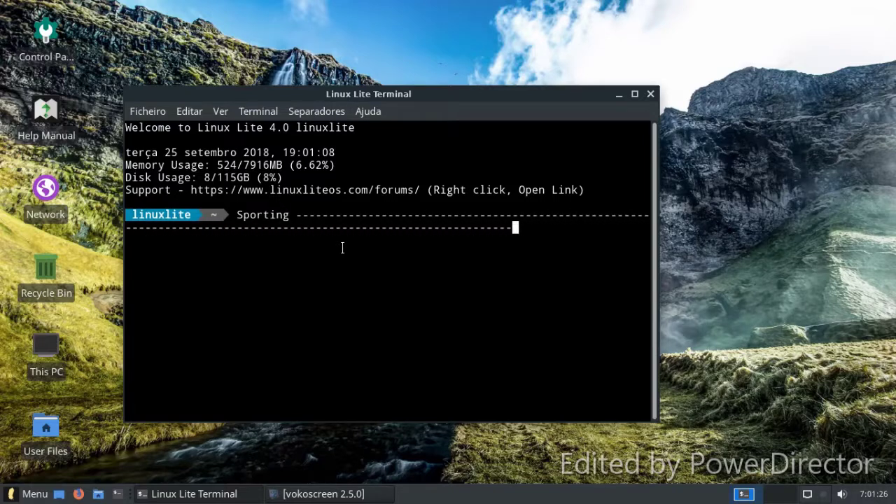
- Close the terminal window and launch Resource Usage from the system applications
click(650, 93)
click(23, 495)
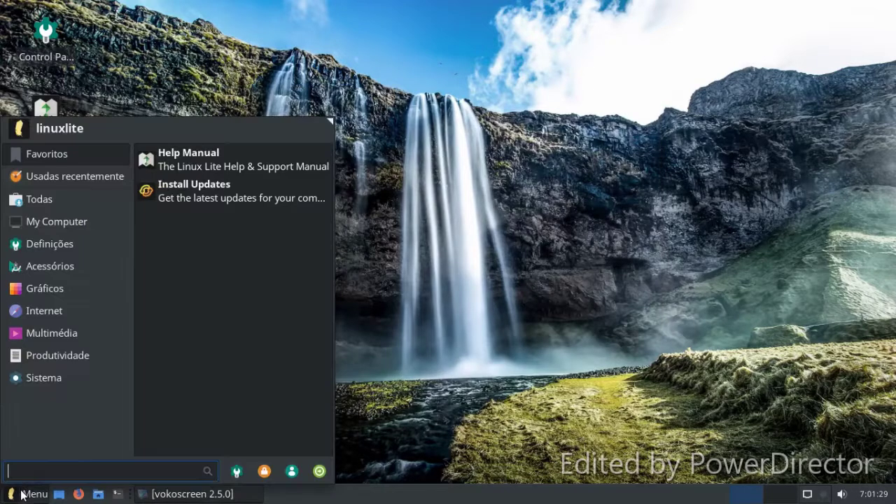
click(53, 382)
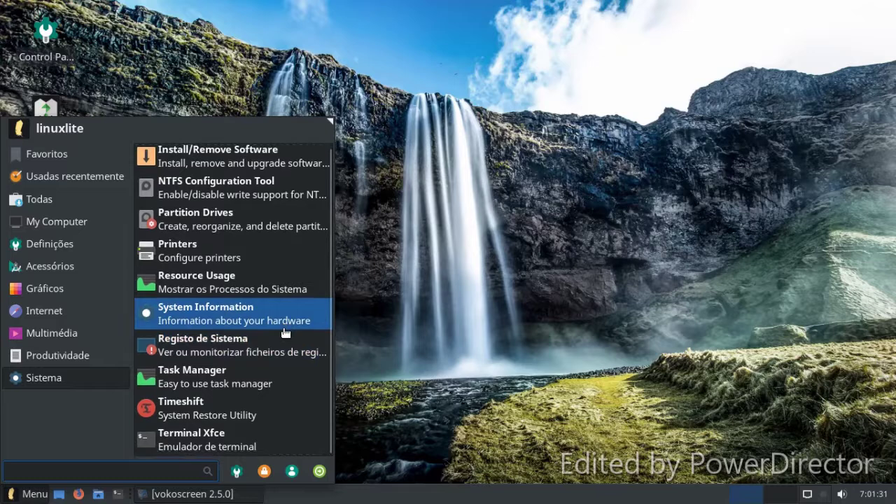
click(256, 299)
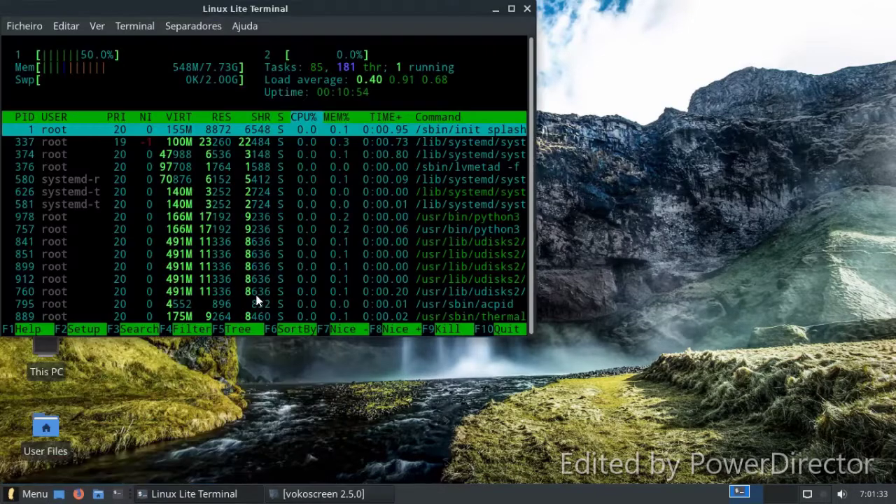
- Look over the Terminal and Ficheiro menus of the htop window and close the window
click(136, 27)
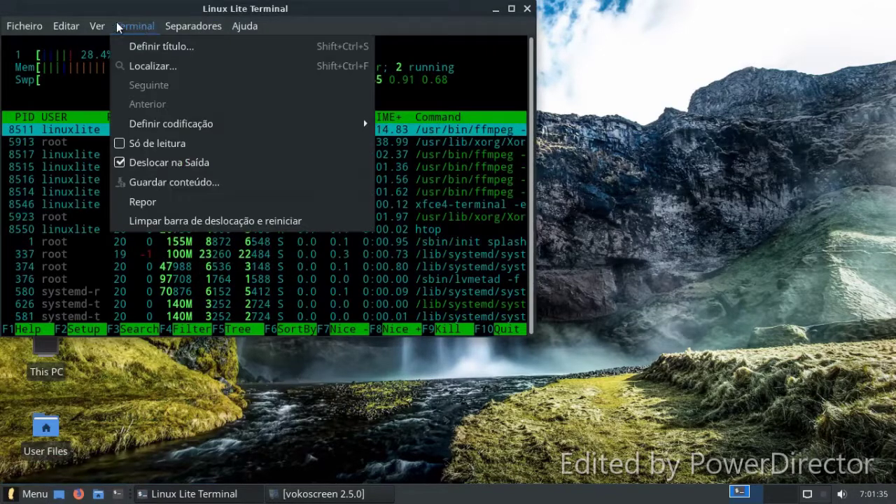
mouse_move(20, 23)
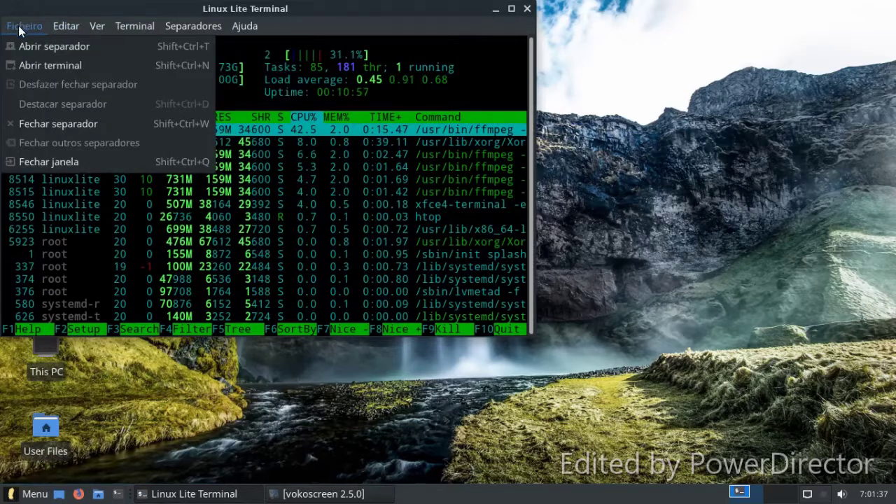
click(254, 454)
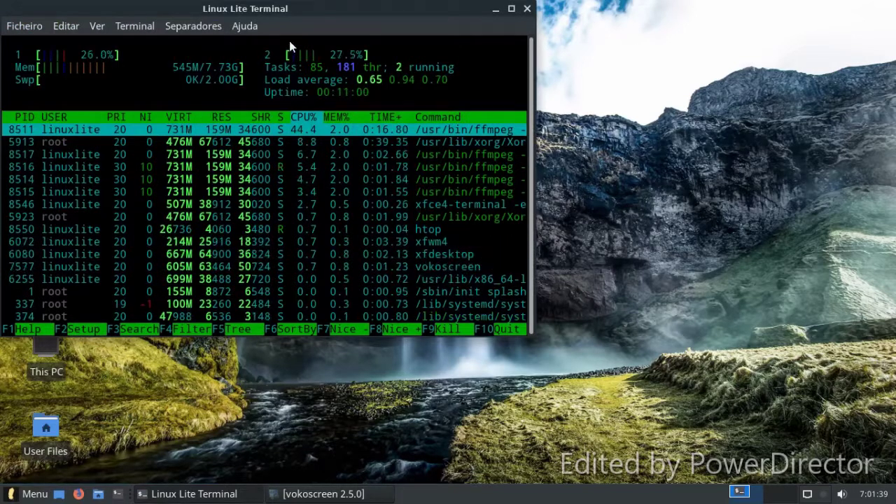
click(528, 8)
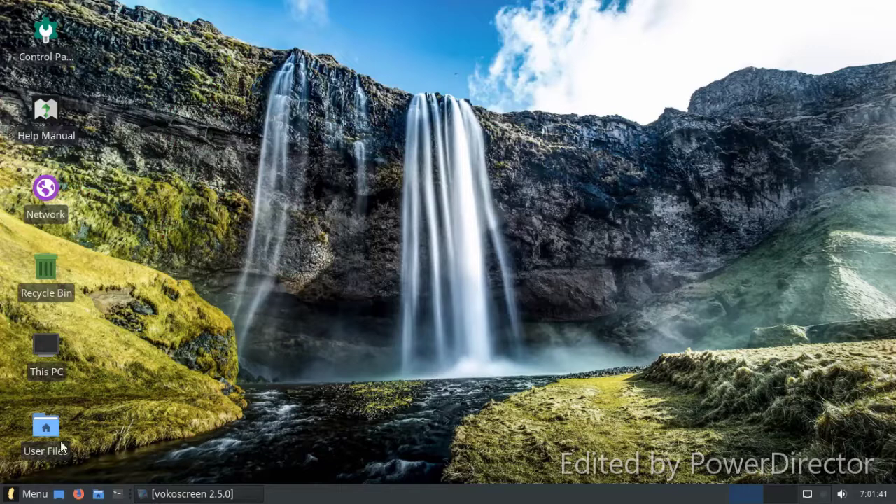
- Open the Definições overview, view the file manager preferences and the Ajustes do gestor de janelas page, and return to the overview
key(super)
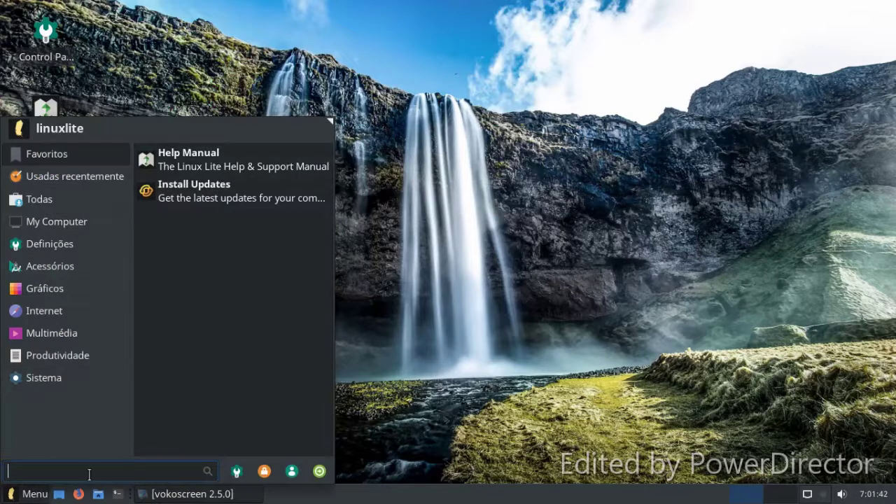
click(238, 472)
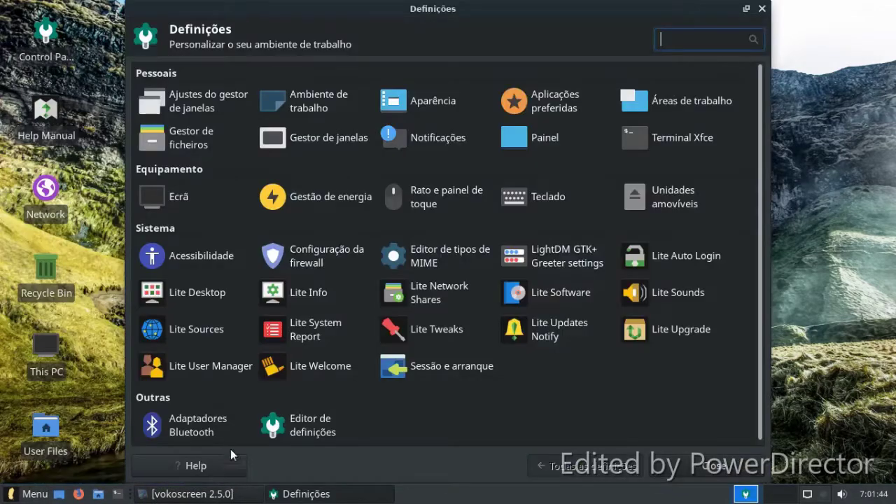
click(181, 130)
click(185, 110)
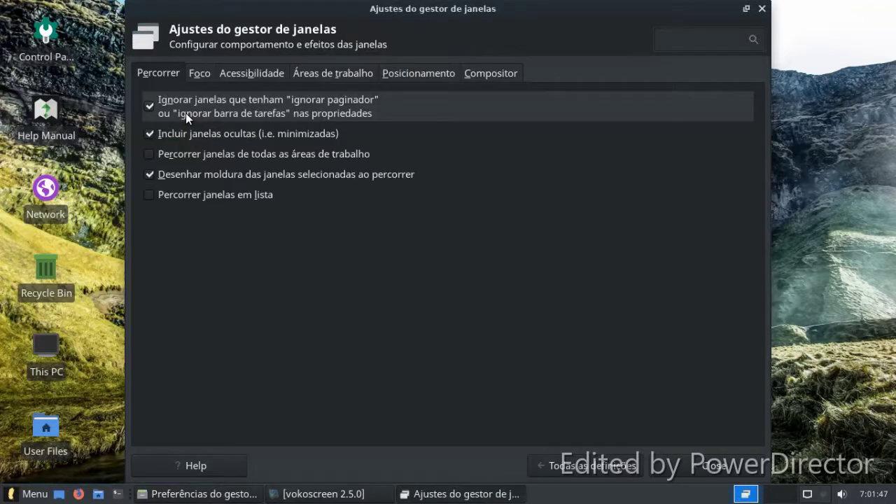
click(574, 464)
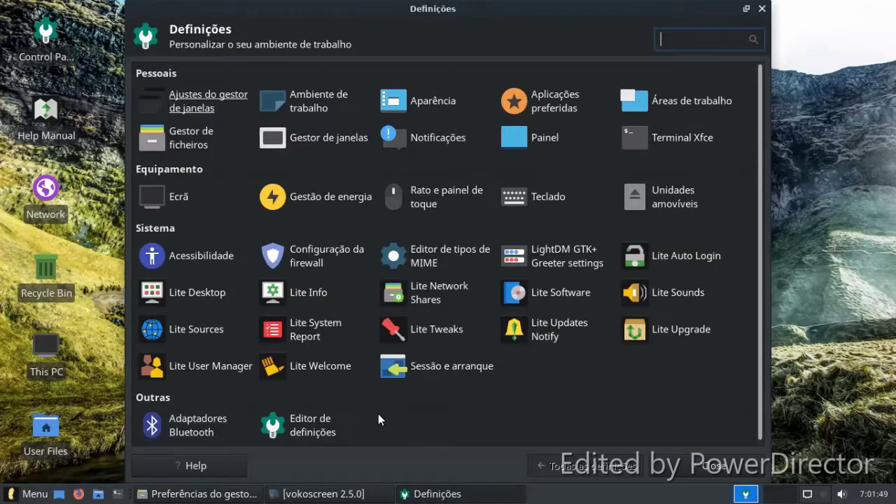
- Try several window themes in Gestor de janelas, apply Moheli, and close the settings and the file manager preferences
click(331, 142)
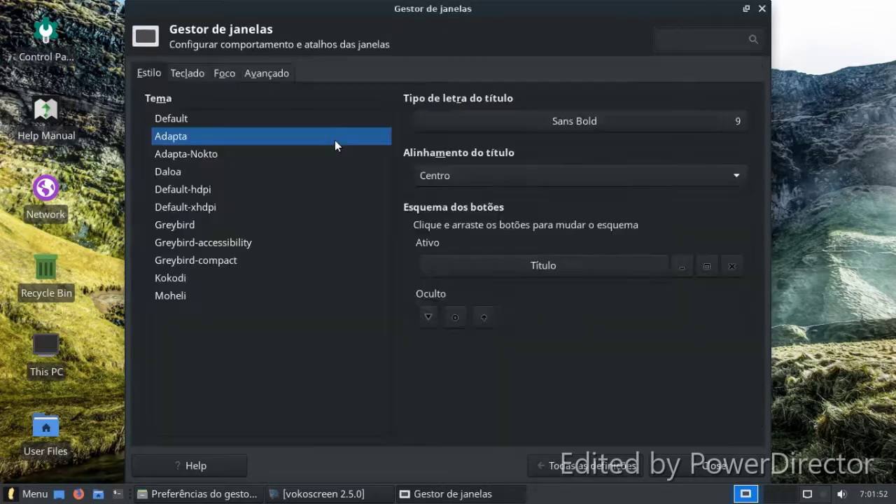
click(186, 156)
click(177, 199)
click(177, 221)
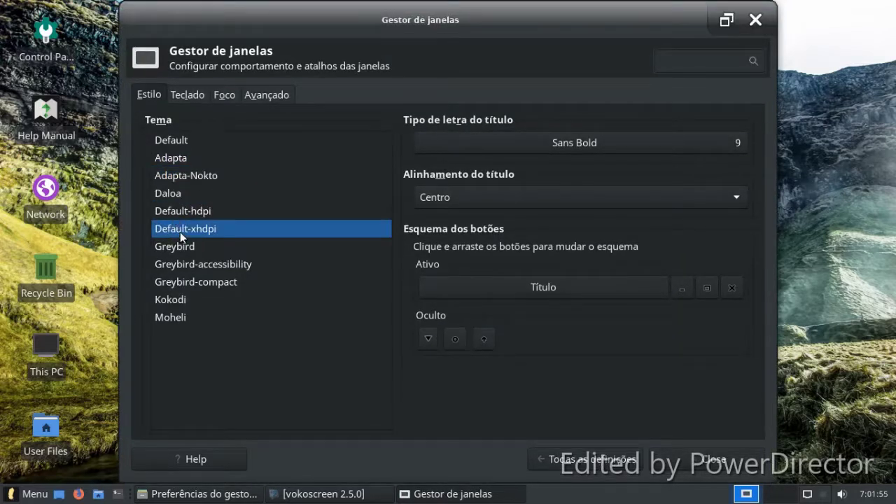
click(184, 250)
click(178, 268)
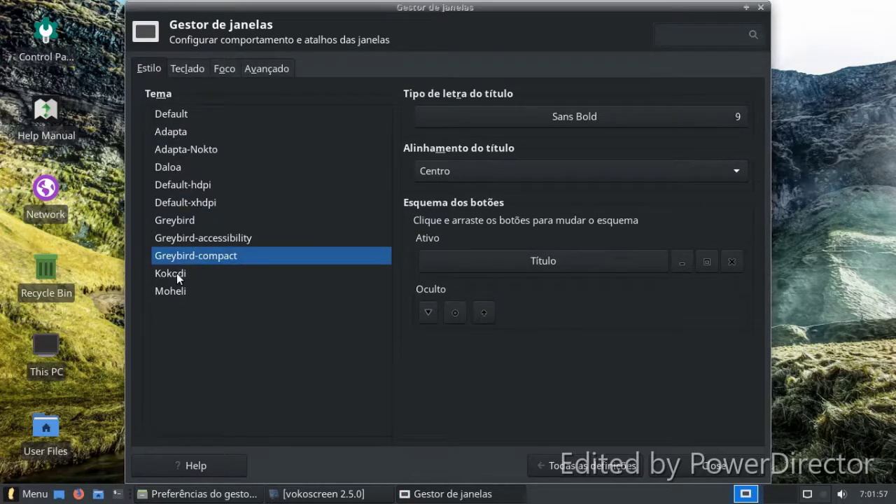
click(178, 279)
click(175, 298)
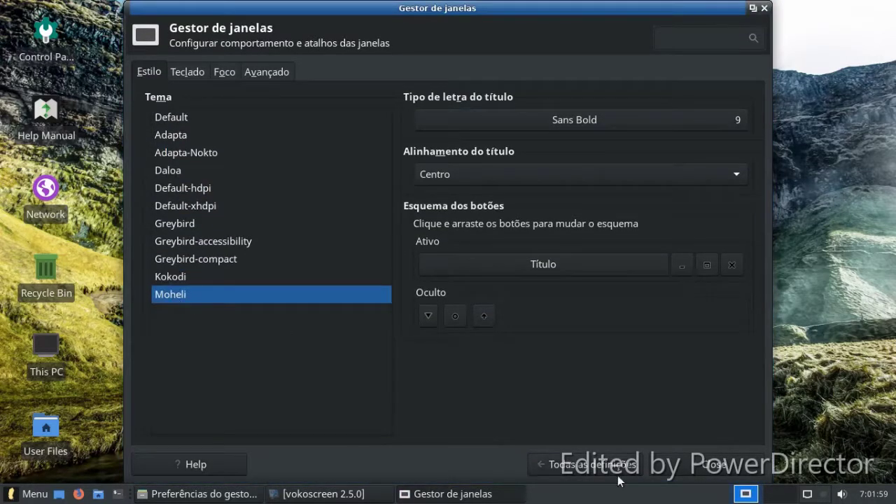
click(664, 469)
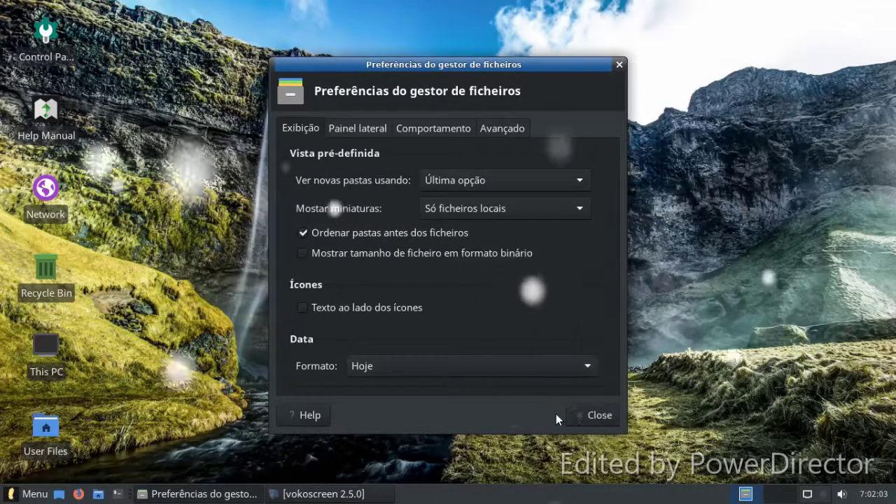
click(597, 418)
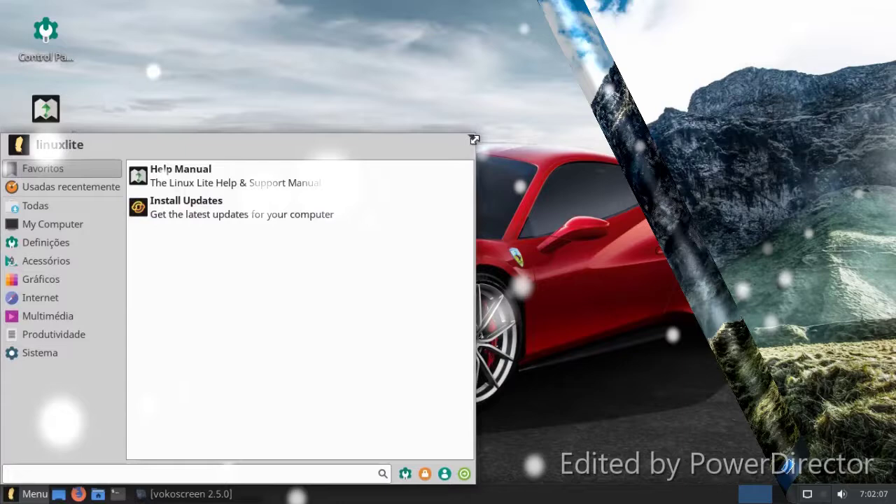
- Shrink the application menu to a smaller size and open the panel preferences
drag(474, 137, 294, 199)
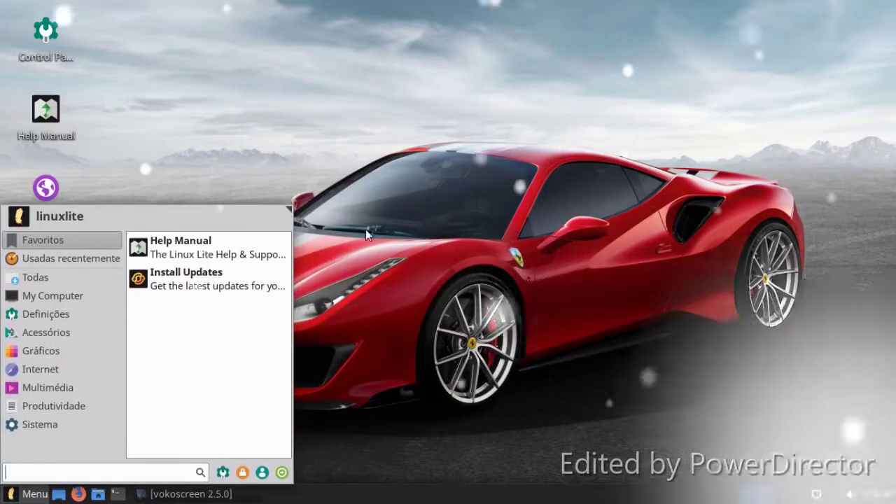
click(366, 229)
right_click(383, 500)
mouse_move(410, 485)
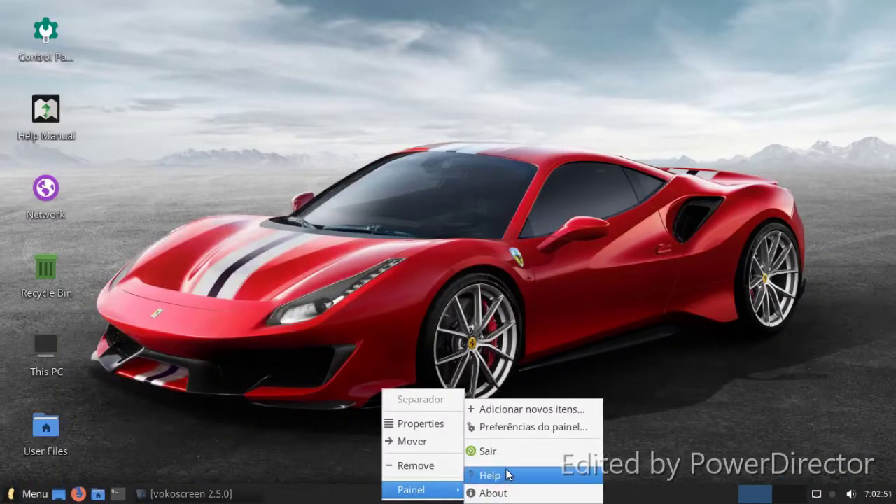
click(521, 427)
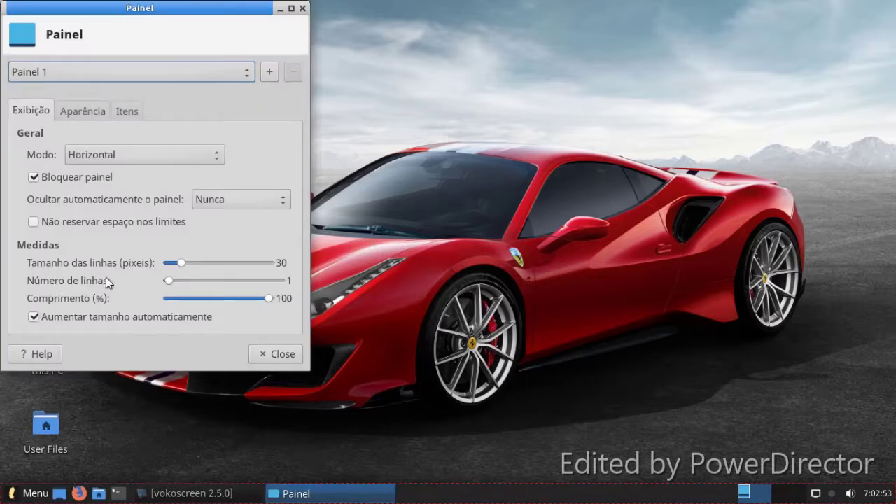
- Try the row count of Painel 1, set its background style to Imagem de fundo, and close the preferences
drag(170, 279, 140, 178)
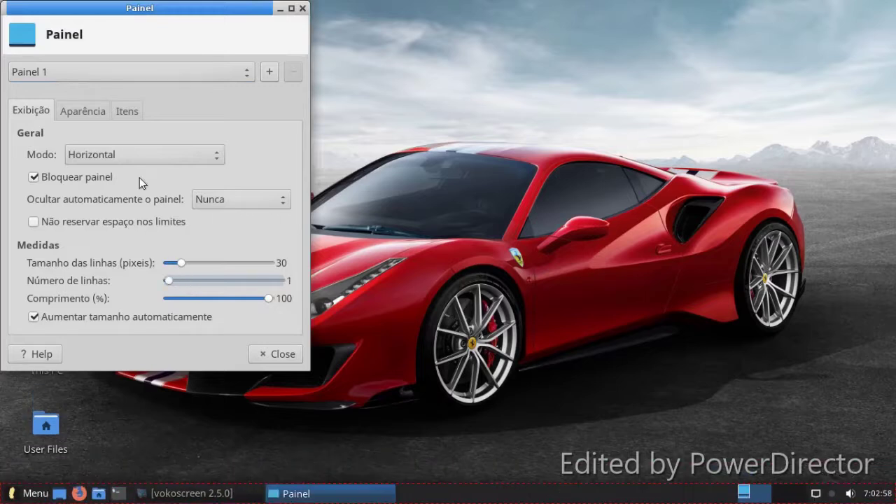
click(83, 110)
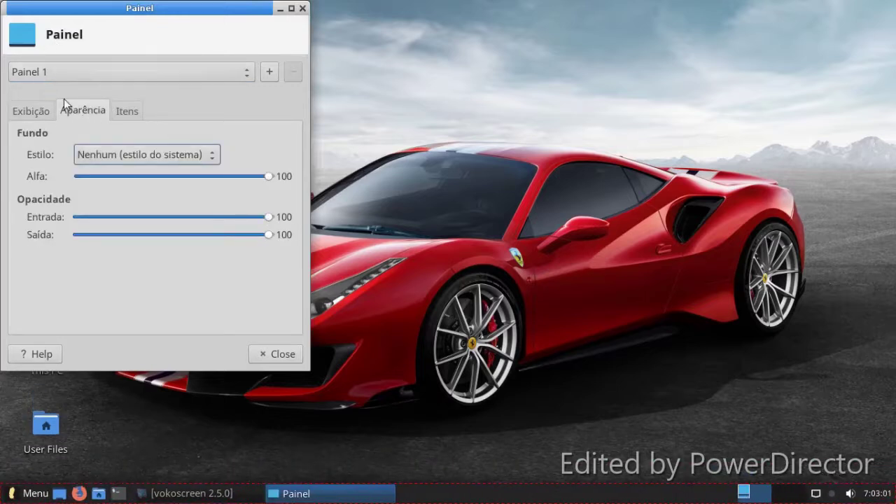
click(102, 156)
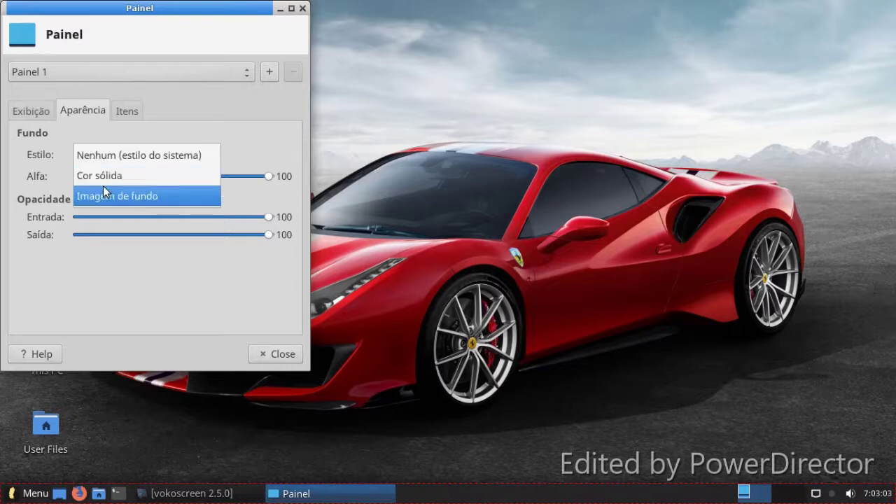
click(103, 190)
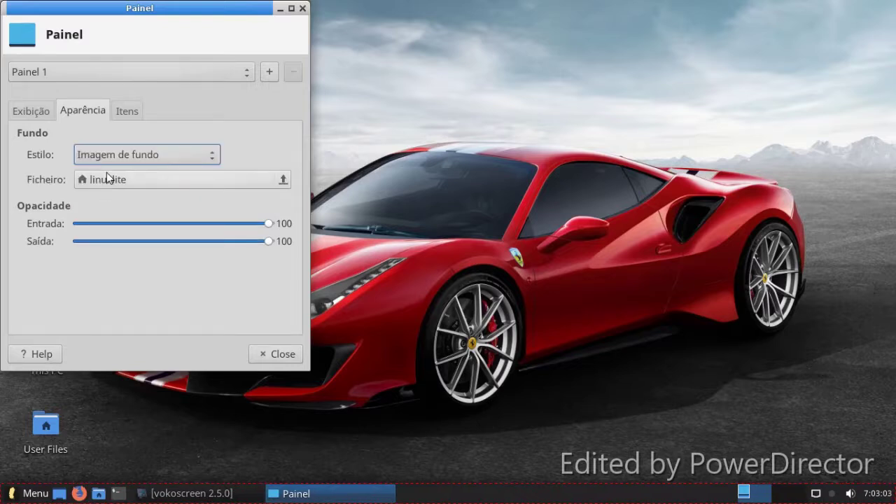
click(284, 354)
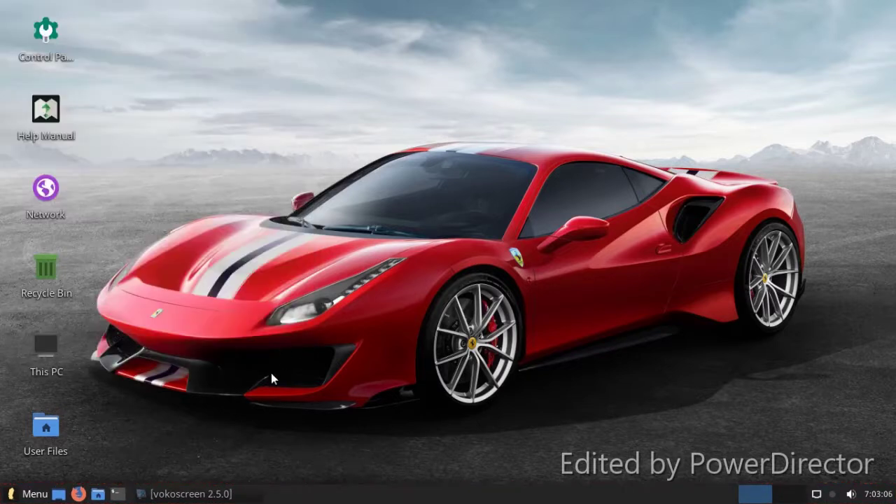
click(28, 494)
click(66, 388)
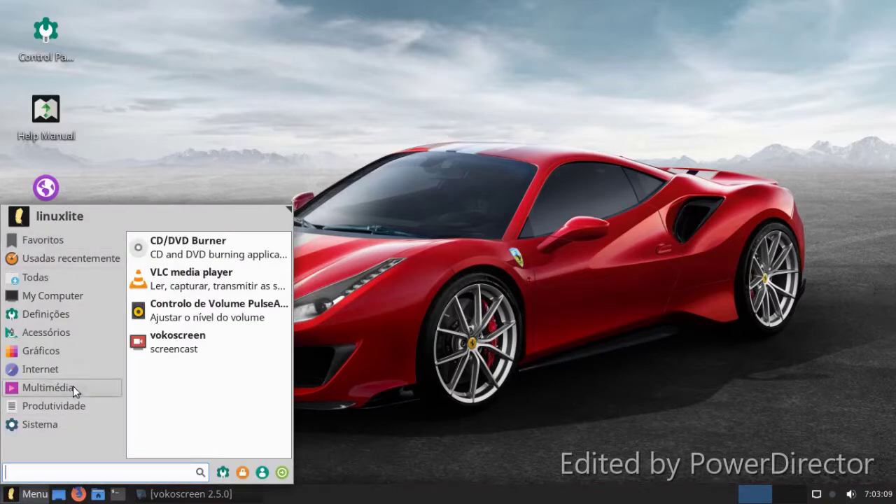
click(343, 373)
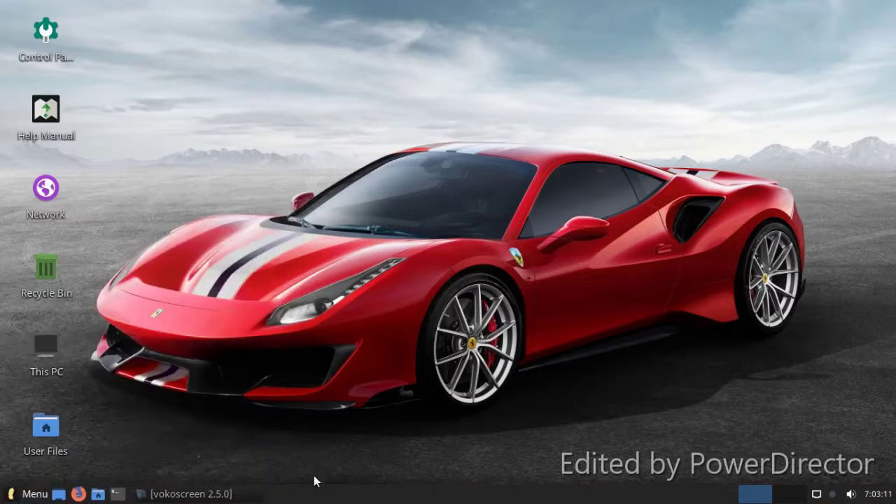
- Reopen the panel preferences, look through the Aparência and Itens pages of Painel 1, and close them
right_click(310, 495)
mouse_move(371, 492)
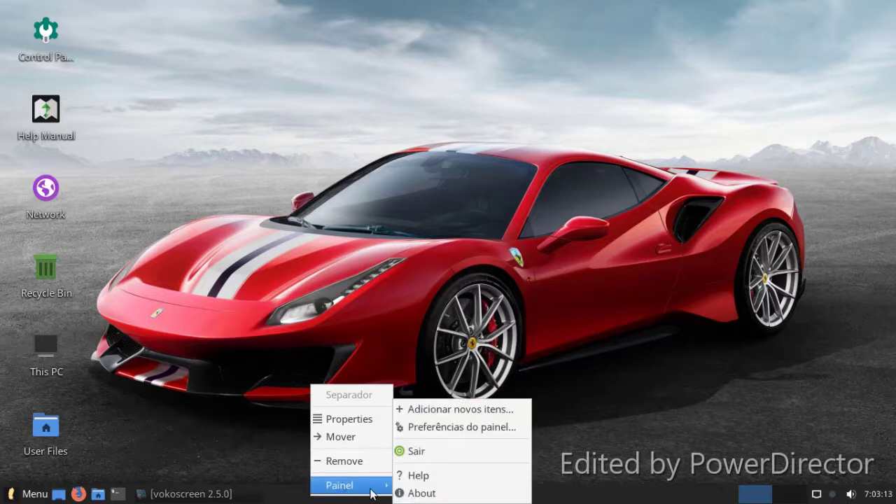
click(451, 427)
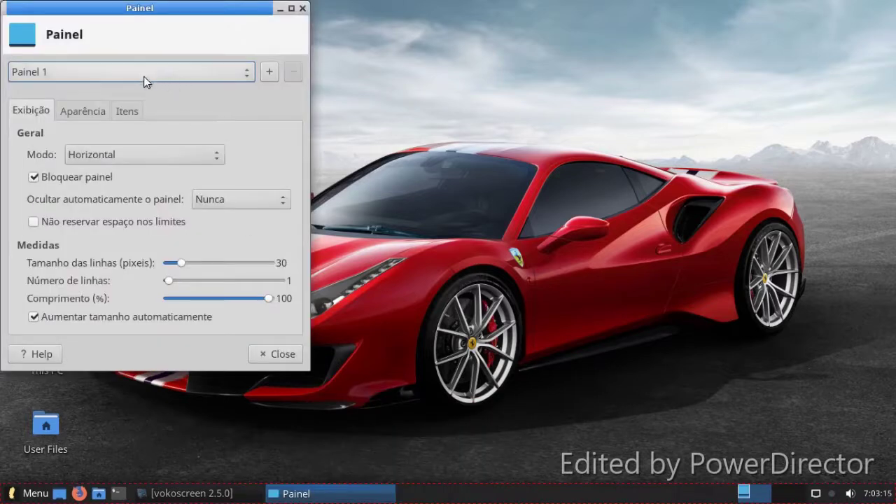
click(90, 114)
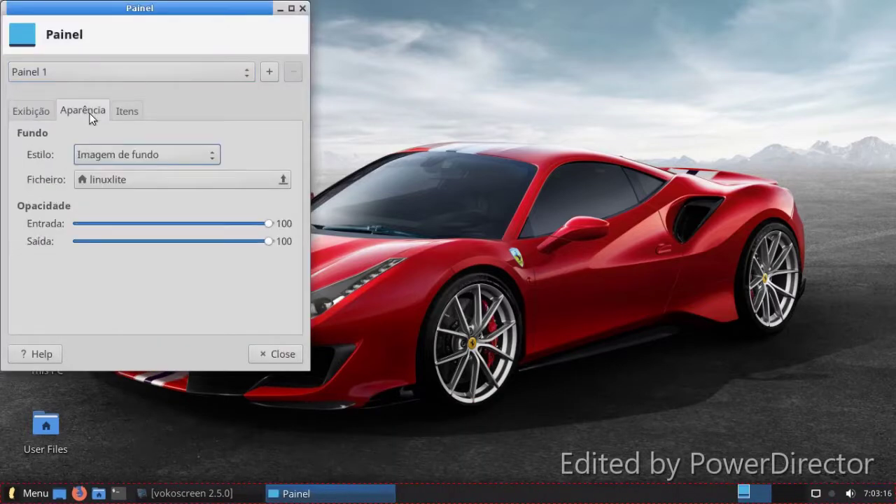
click(135, 112)
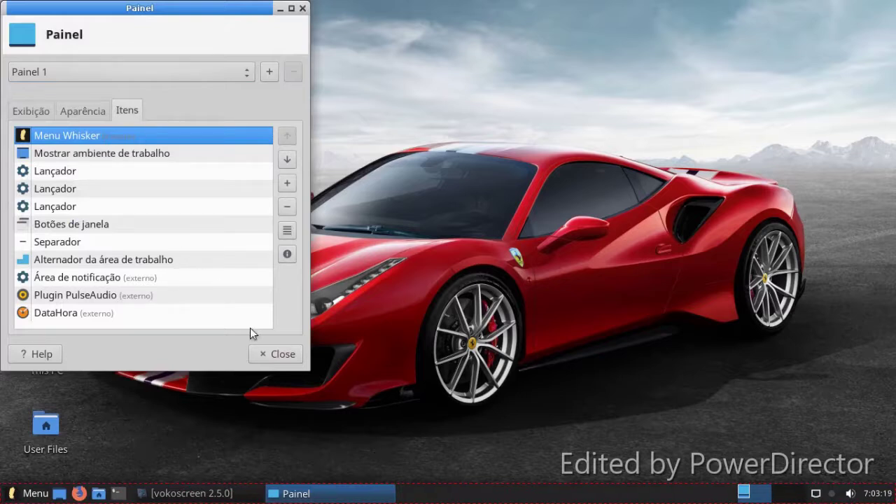
click(288, 355)
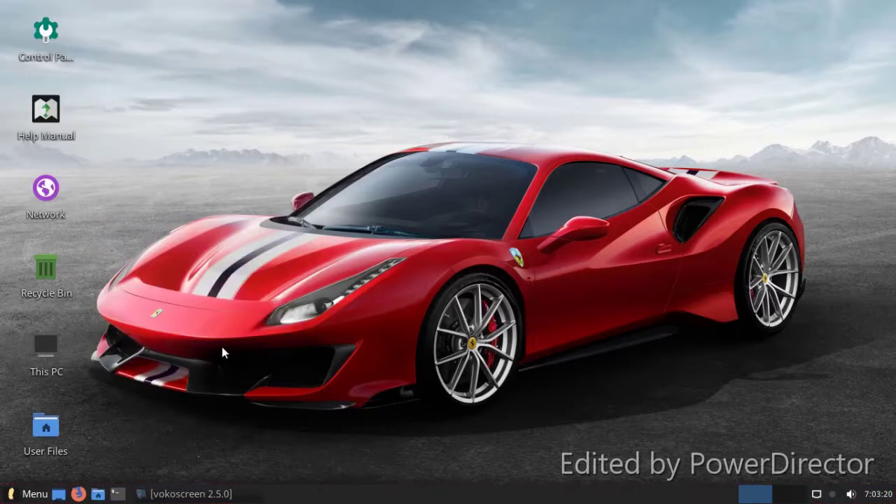
- Check the clock, volume and notification indicators on the panel and view the network connection options
click(877, 494)
click(851, 494)
click(836, 502)
click(816, 495)
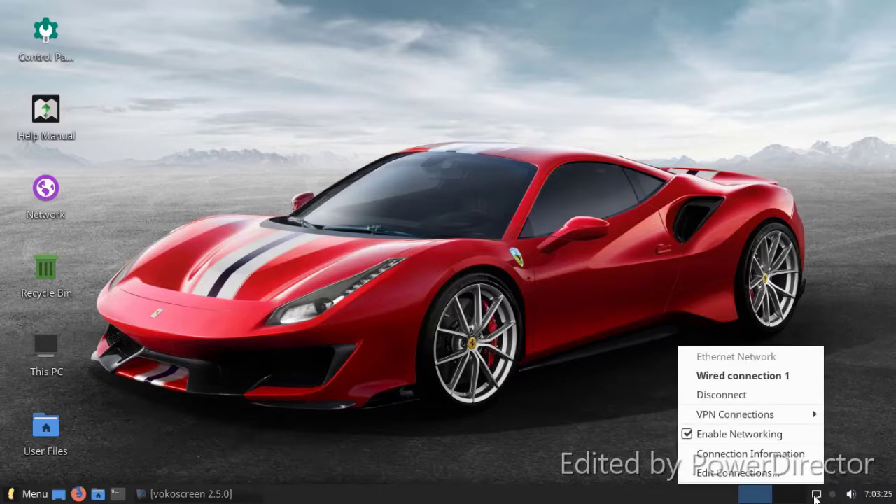
- Try to move the separator on the panel
right_click(613, 494)
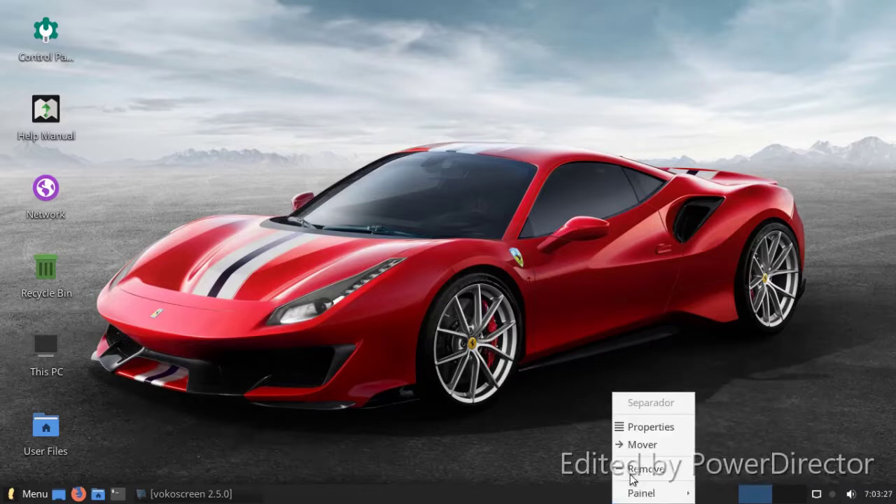
click(634, 445)
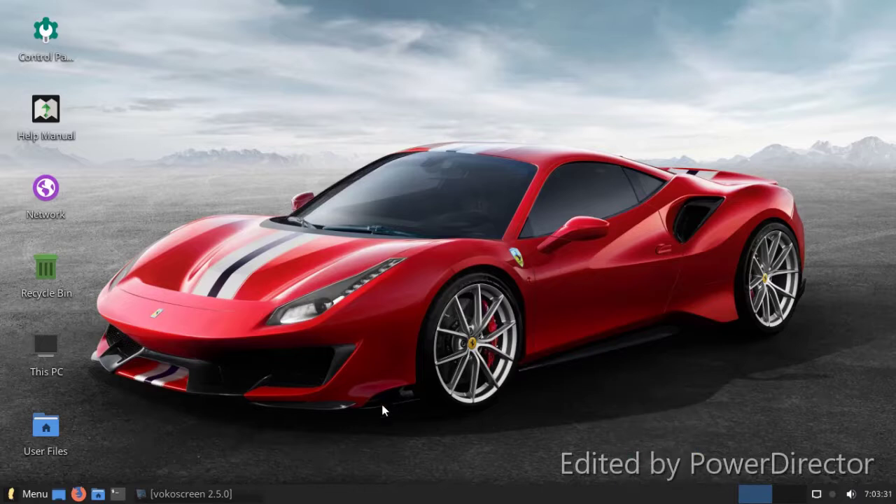
- Open the panel preferences and set the mode of Painel 1 to Vertical
right_click(378, 498)
mouse_move(427, 490)
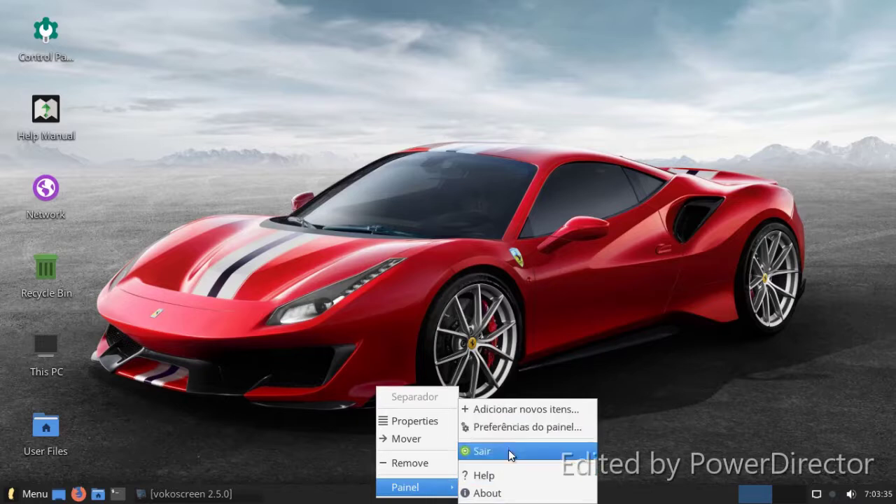
click(513, 428)
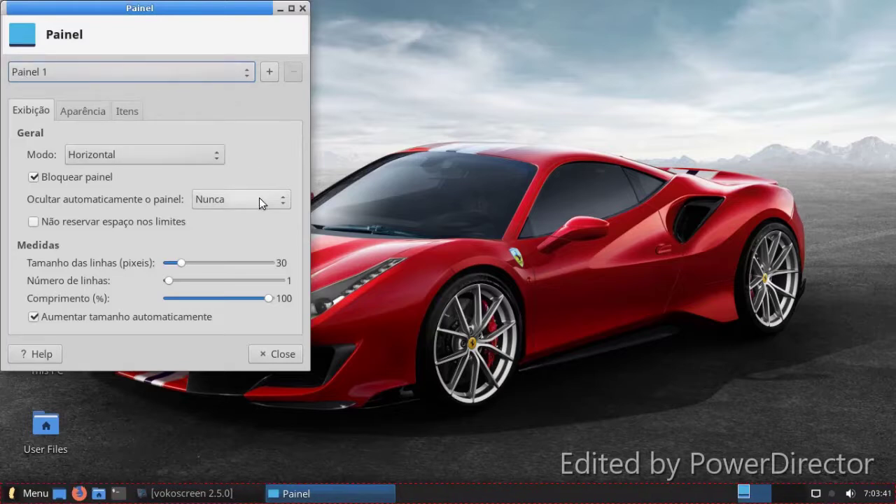
click(137, 148)
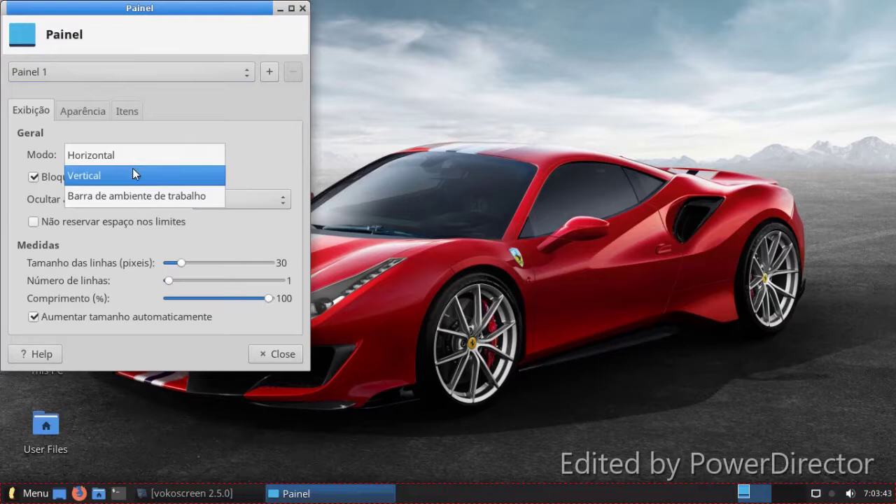
click(140, 175)
- Try the Barra de ambiente de trabalho mode for Painel 1, set the mode back to Vertical, and close the preferences
click(152, 154)
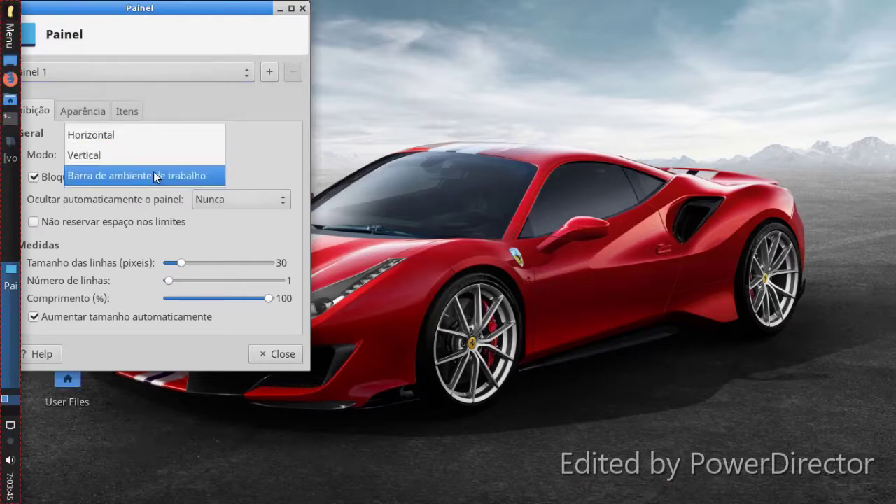
click(156, 175)
click(152, 151)
click(147, 135)
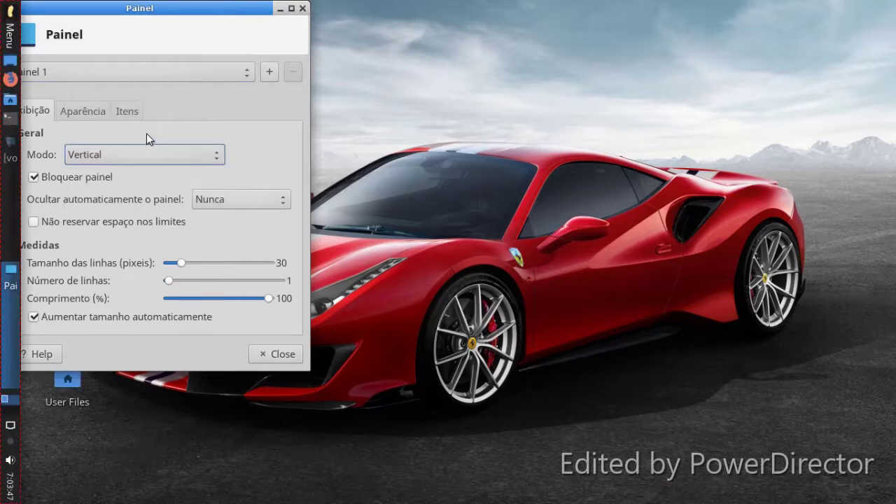
click(302, 8)
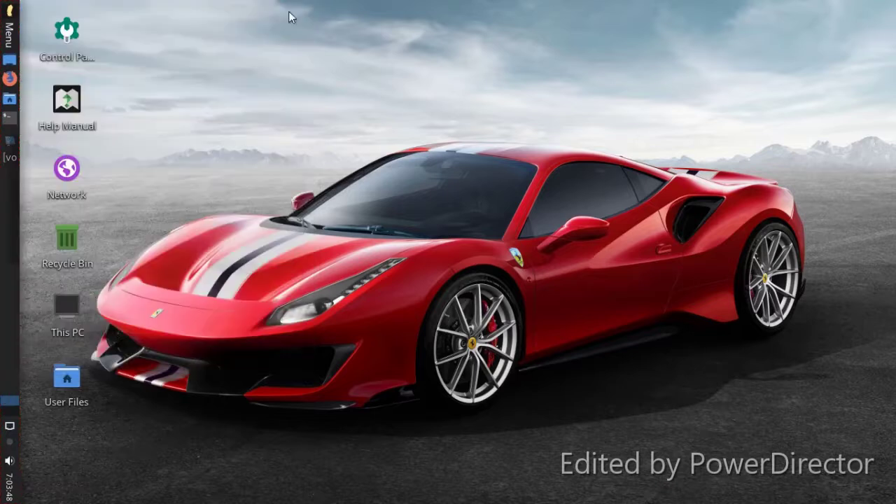
- View the application menu from the vertical panel and close it
click(6, 34)
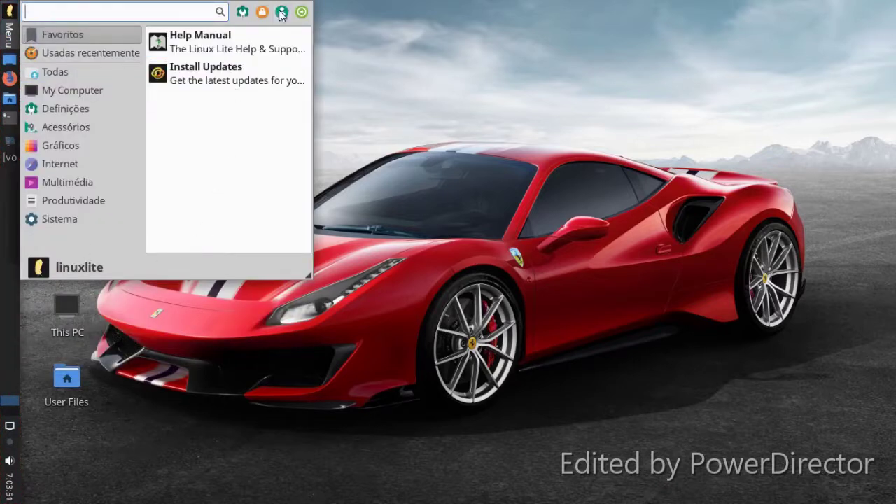
click(374, 56)
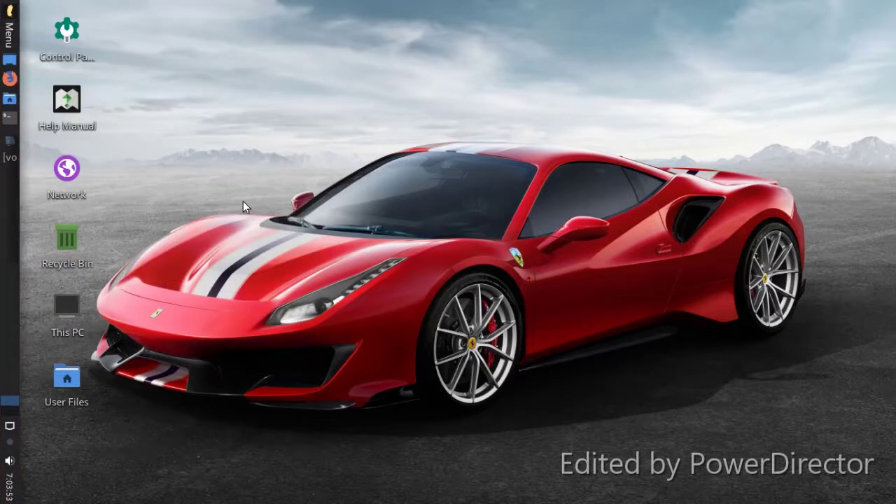
- Launch Firefox and search the web for "icons ubuntu"
click(14, 80)
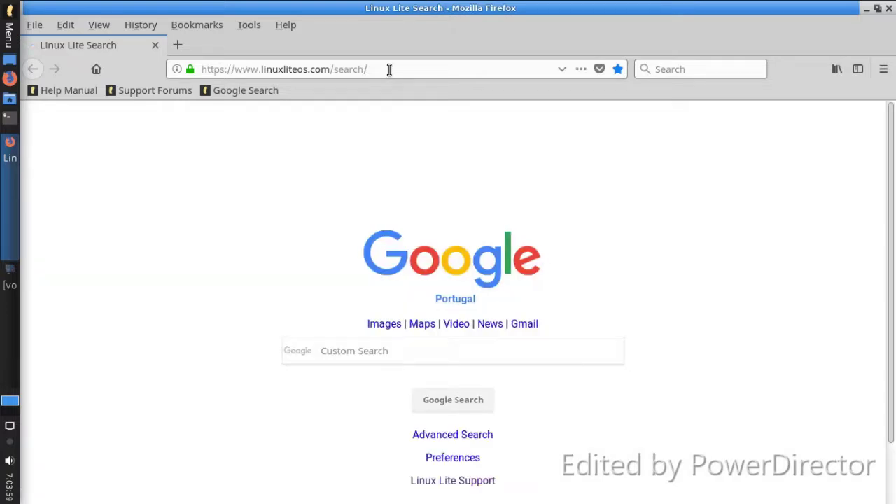
click(687, 69)
text(l)
text(cons)
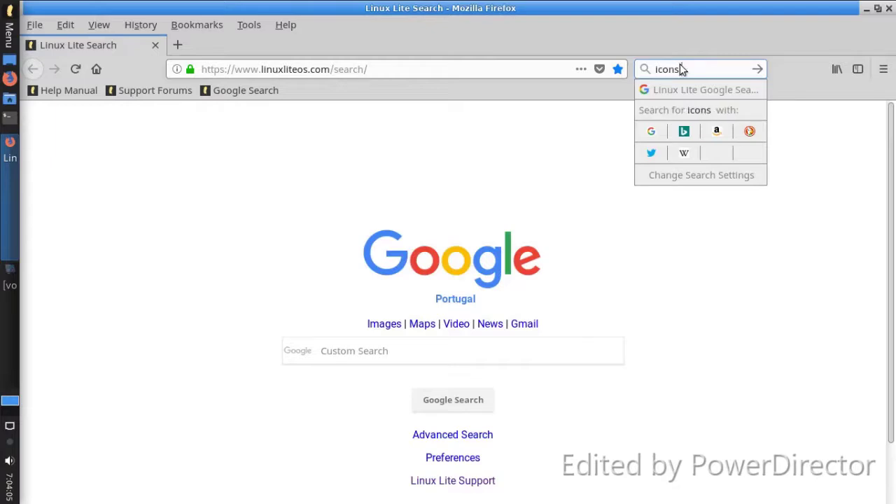
text( ubuntu)
key(Return)
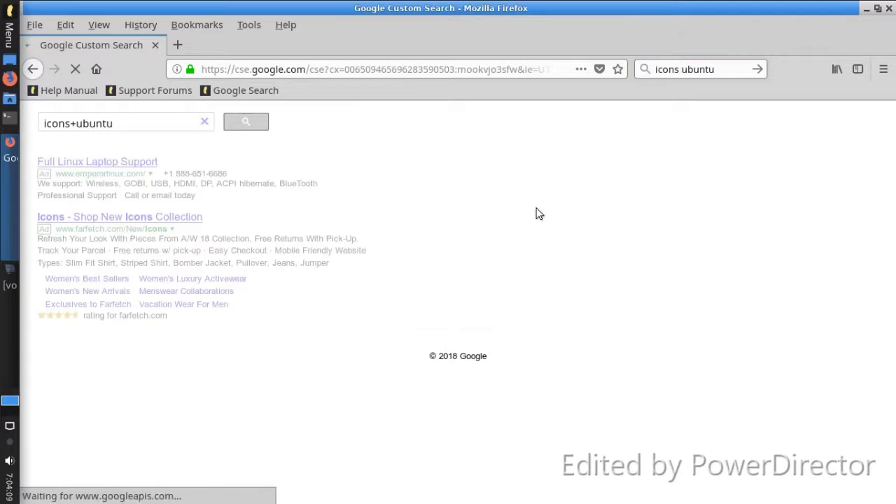
- Open the NoobsLab Themes and Icons search result and its link to the Macbuntu 18.04 Transformation Pack
scroll(431, 255, down, 5)
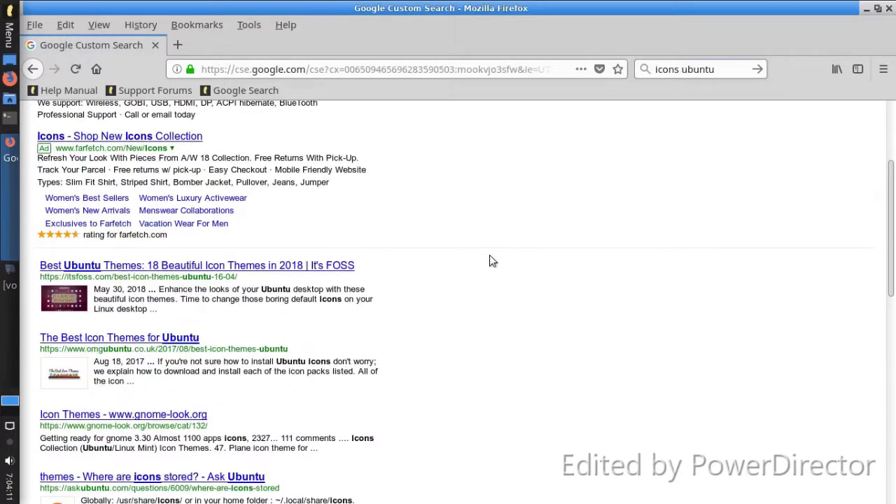
scroll(499, 255, down, 3)
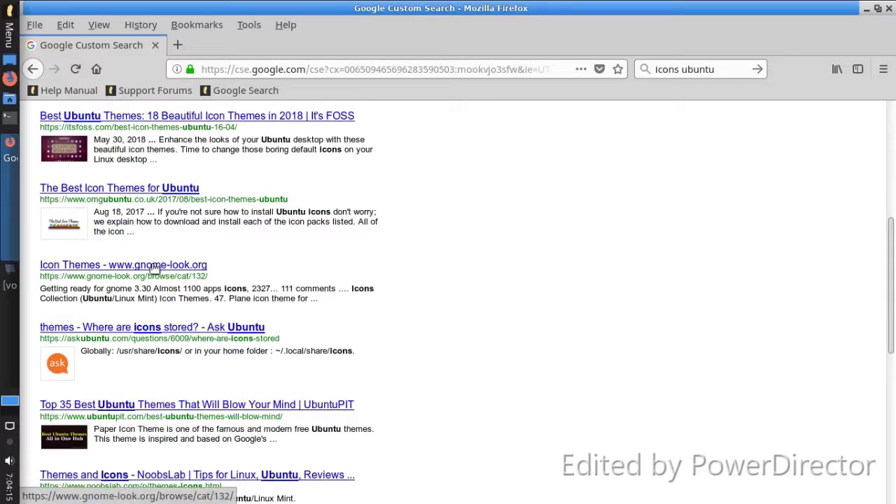
scroll(394, 292, down, 3)
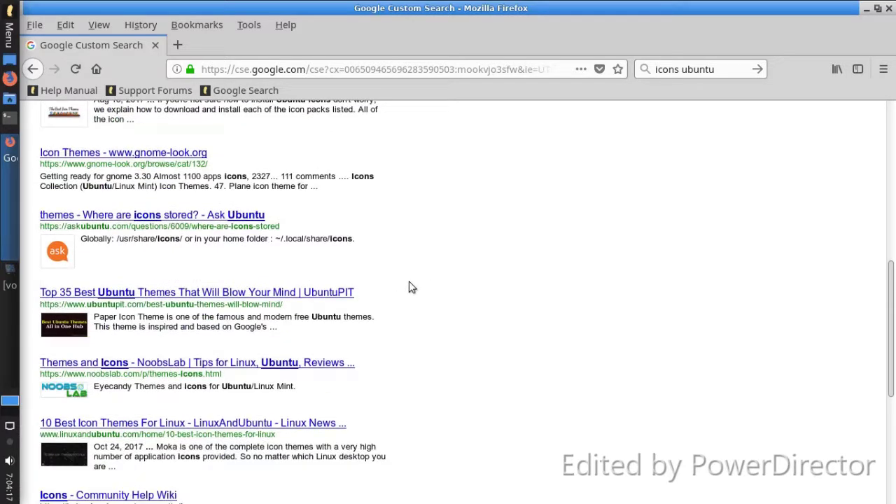
click(149, 362)
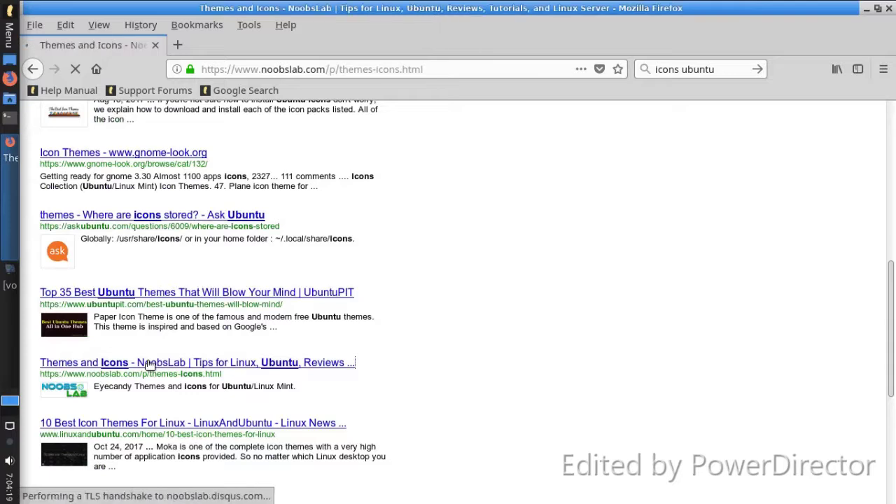
scroll(317, 318, down, 6)
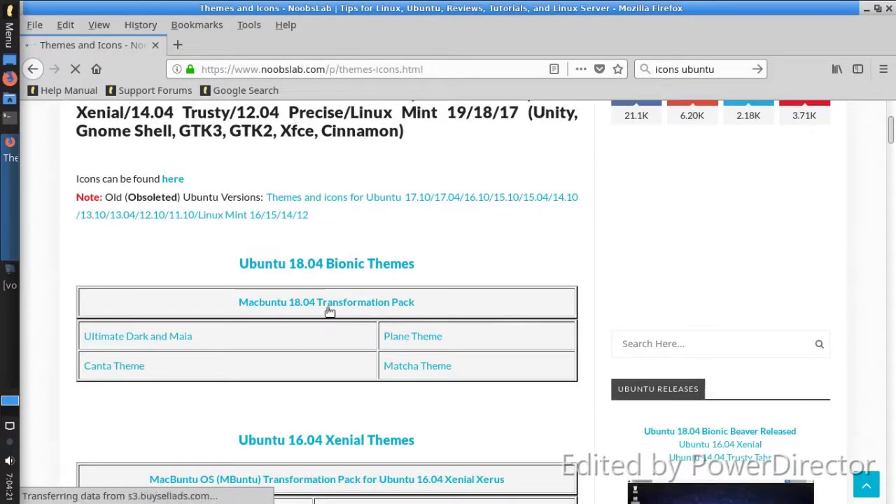
click(332, 313)
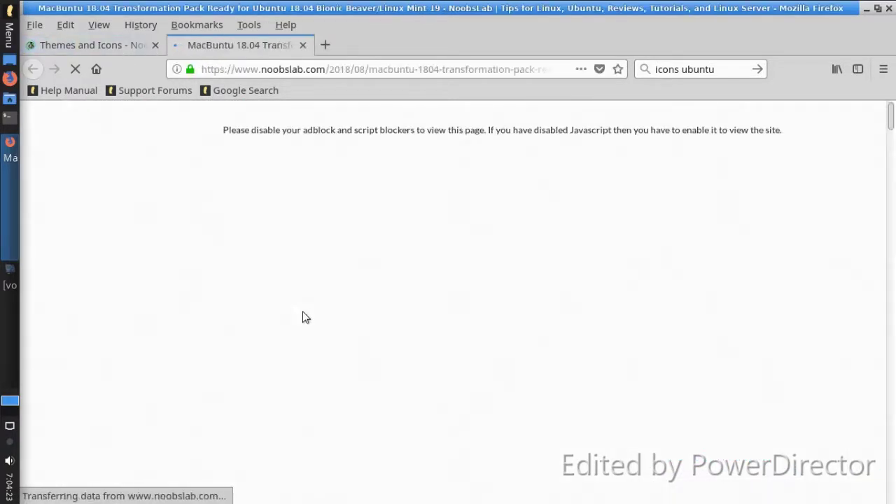
- Copy the terminal command "sudo add-apt-repository ppa:noobslab/macbuntu" from the MacBuntu article's theme and icon installation section
scroll(301, 315, down, 15)
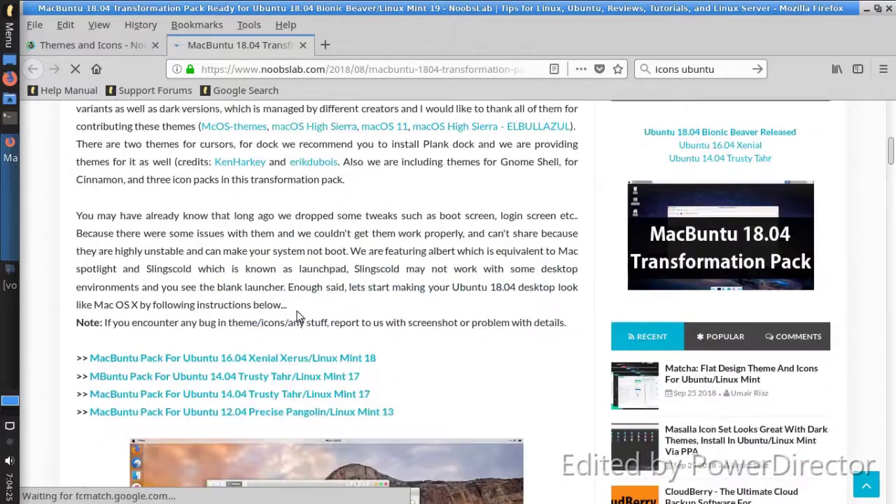
scroll(295, 311, down, 20)
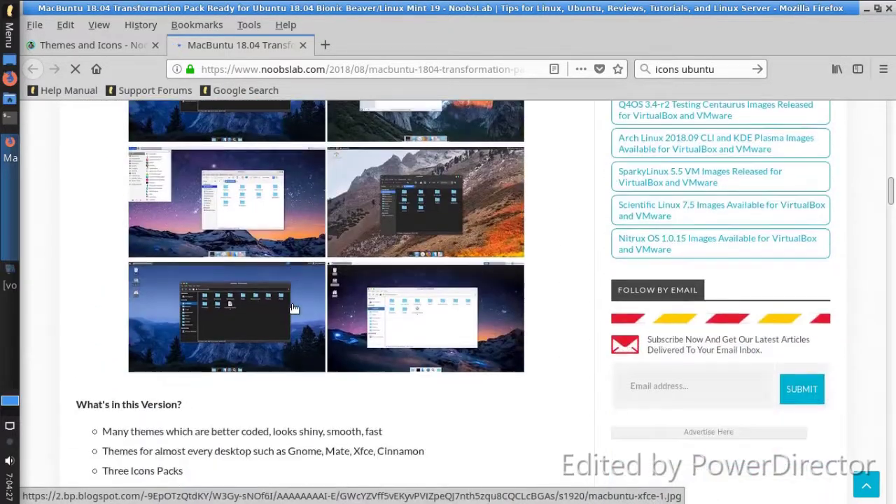
scroll(291, 309, down, 14)
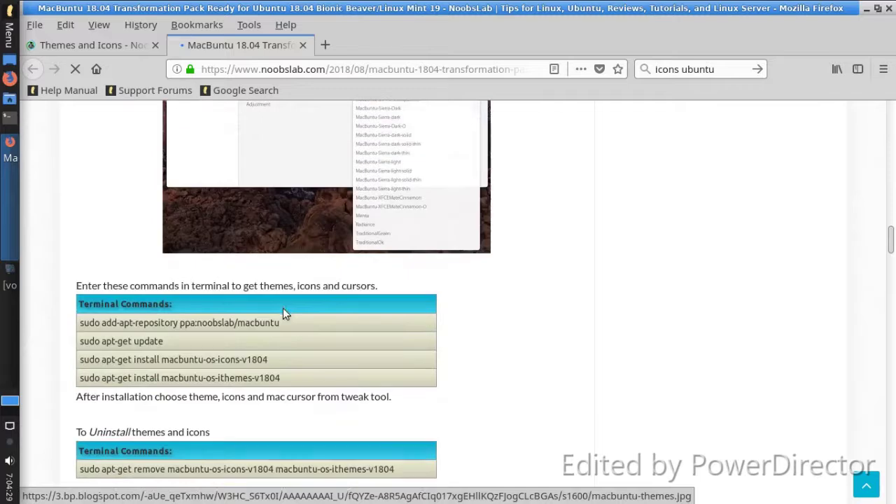
drag(283, 323, 75, 320)
drag(319, 324, 76, 324)
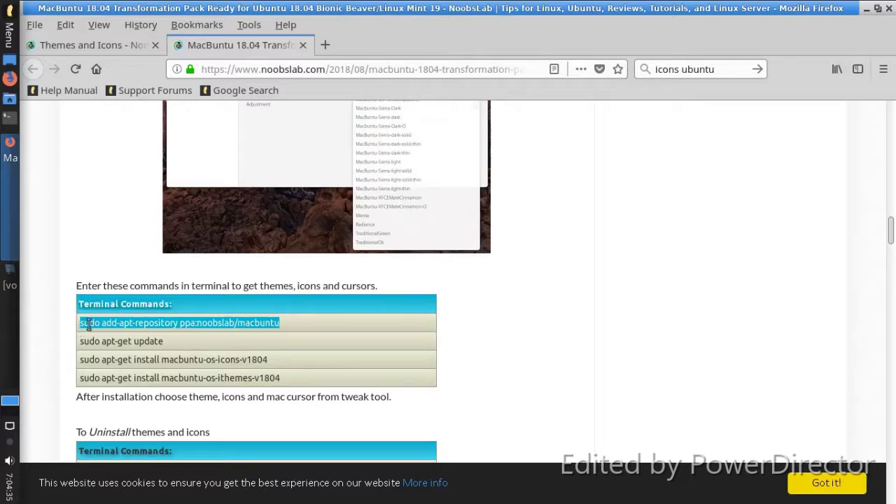
click(292, 326)
drag(278, 324, 87, 328)
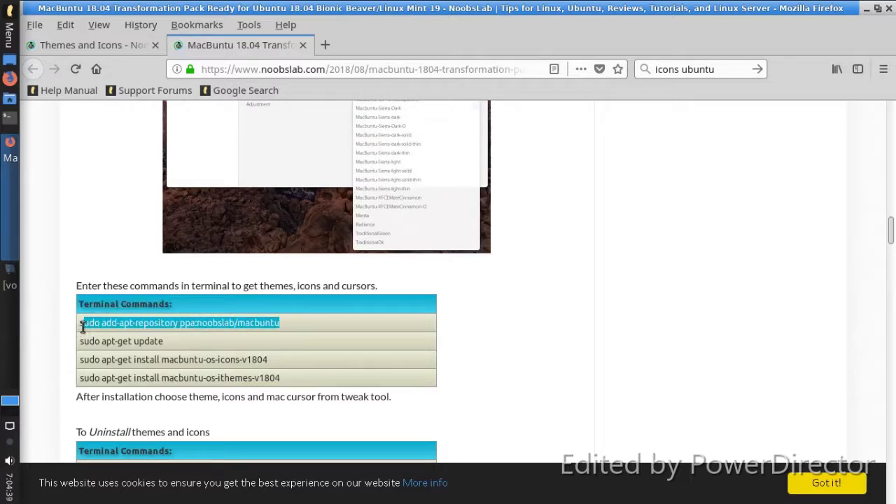
drag(81, 327, 78, 326)
right_click(84, 327)
click(96, 334)
- Run the copied add-apt-repository command for ppa:noobslab/macbuntu in a new terminal, enter the sudo password, and accept adding the repository
click(13, 121)
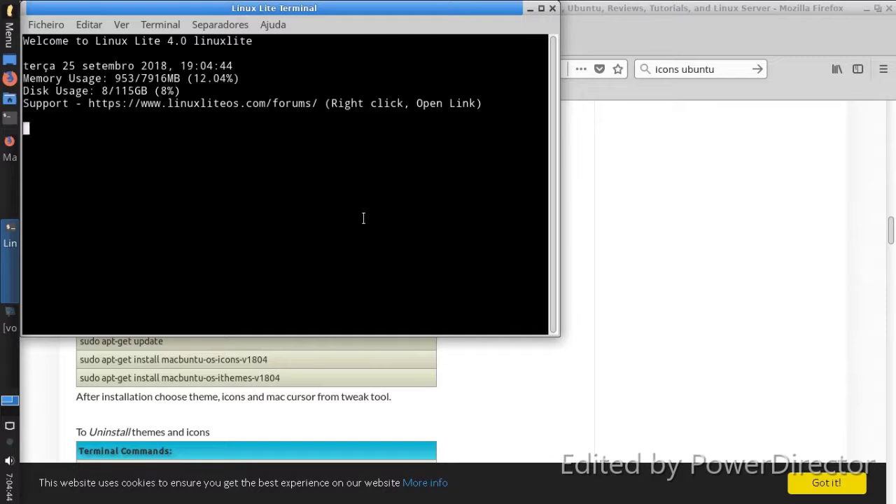
right_click(324, 149)
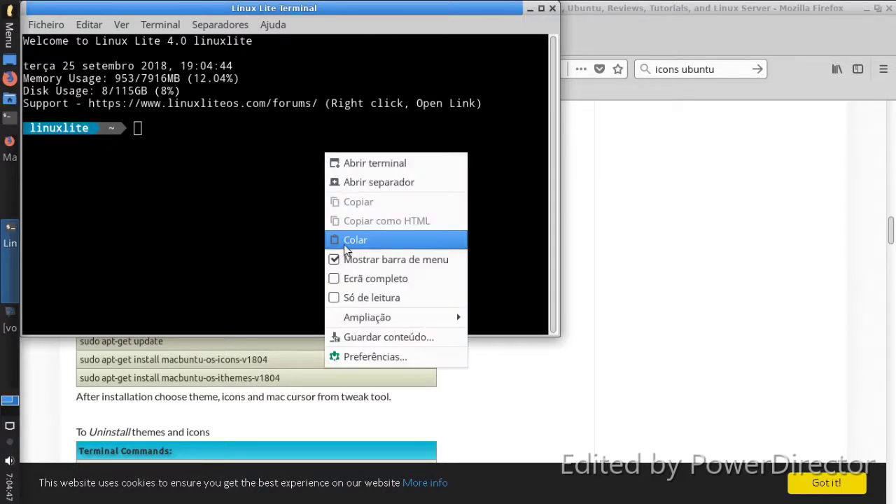
click(345, 241)
key(Return)
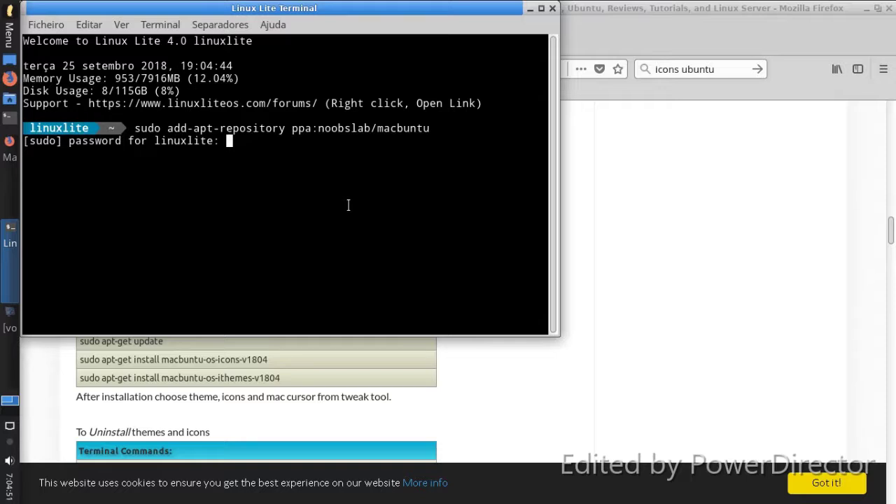
key(Return)
key(Return)
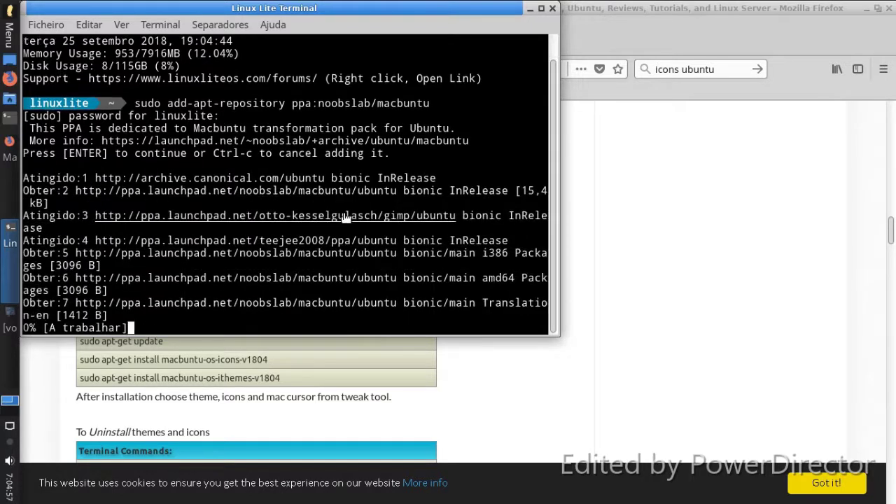
- Minimise the terminal and Firefox windows to return to the desktop
click(530, 8)
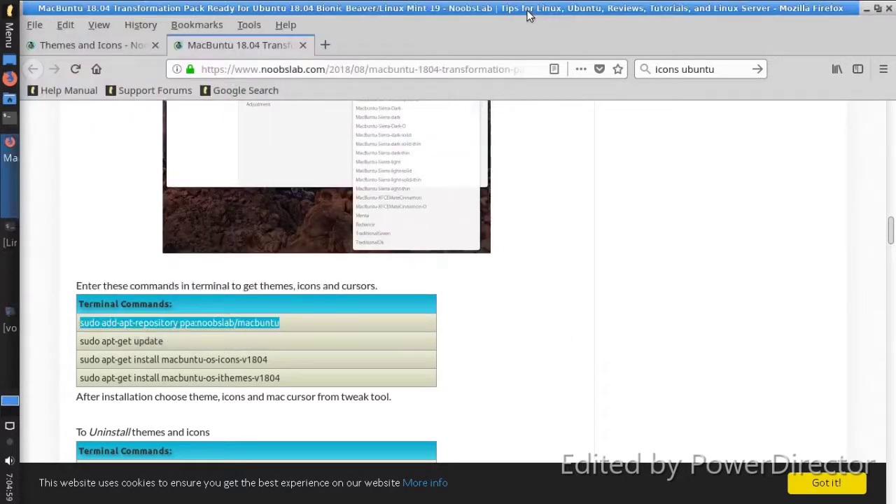
click(867, 8)
click(9, 78)
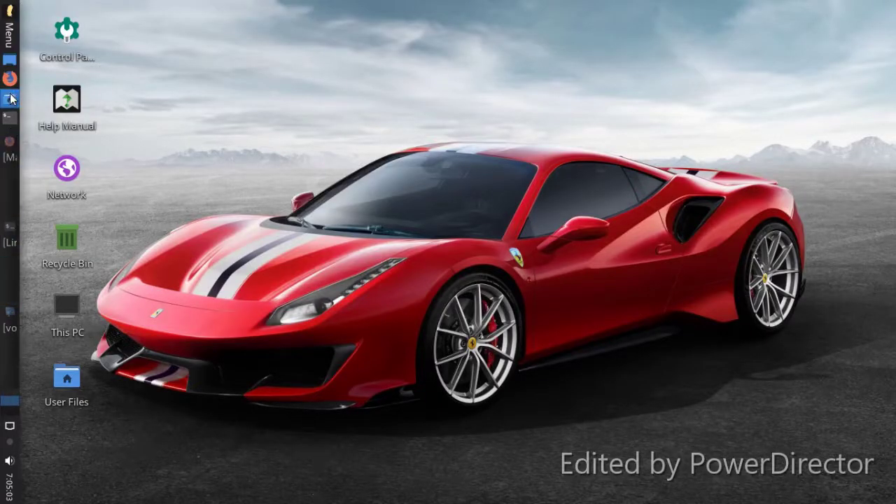